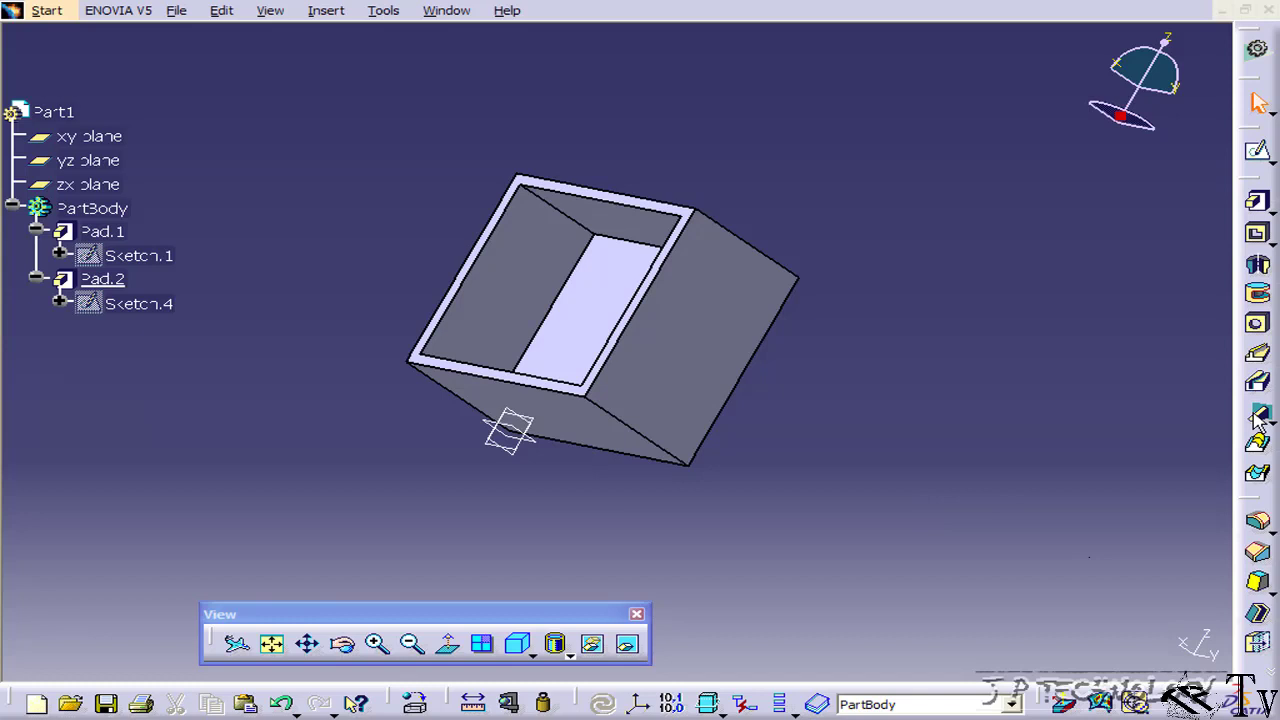
Step: Orbit to look inside the box and start a sketch on its inner side wall
click(326, 11)
mouse_move(405, 315)
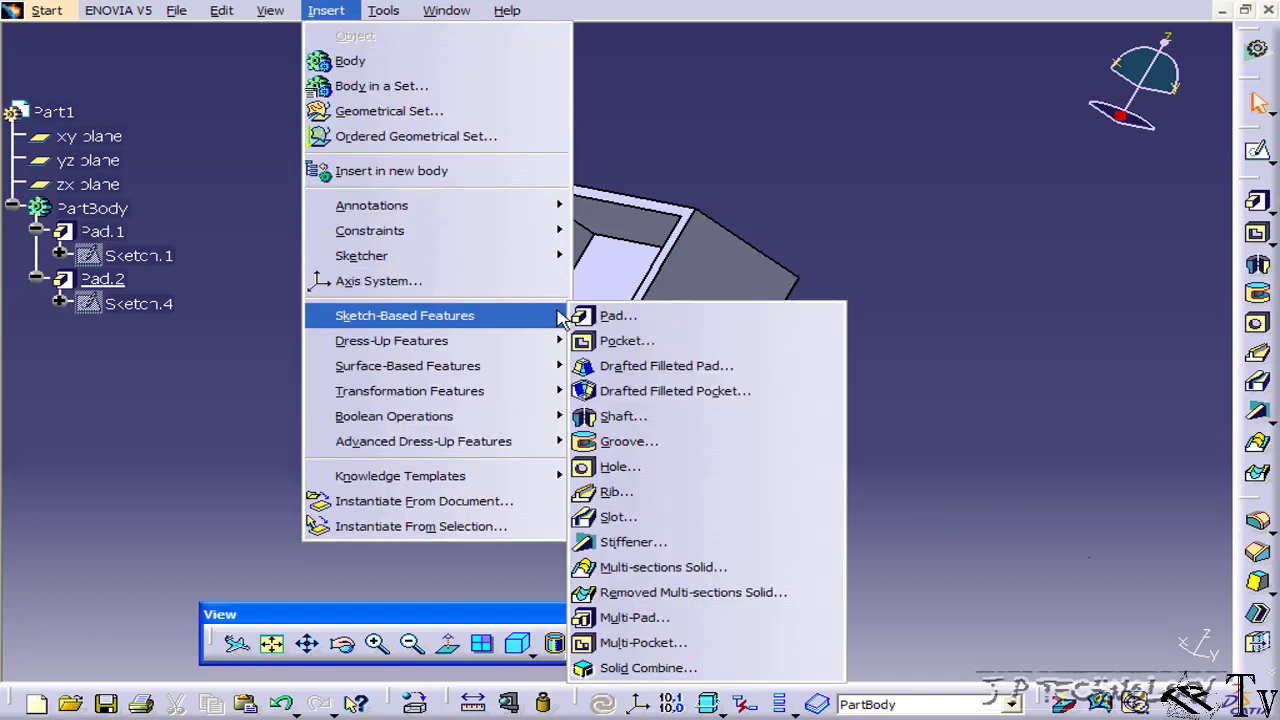
click(970, 452)
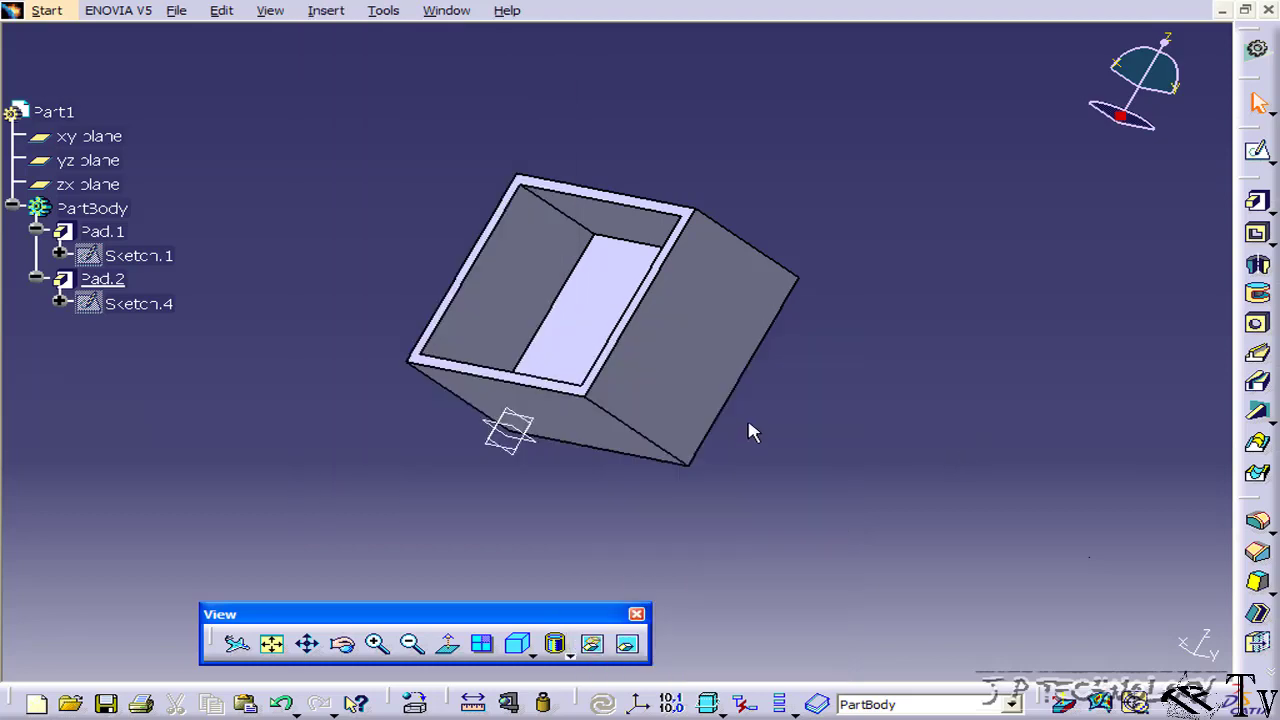
middle_drag(578, 244, 710, 238)
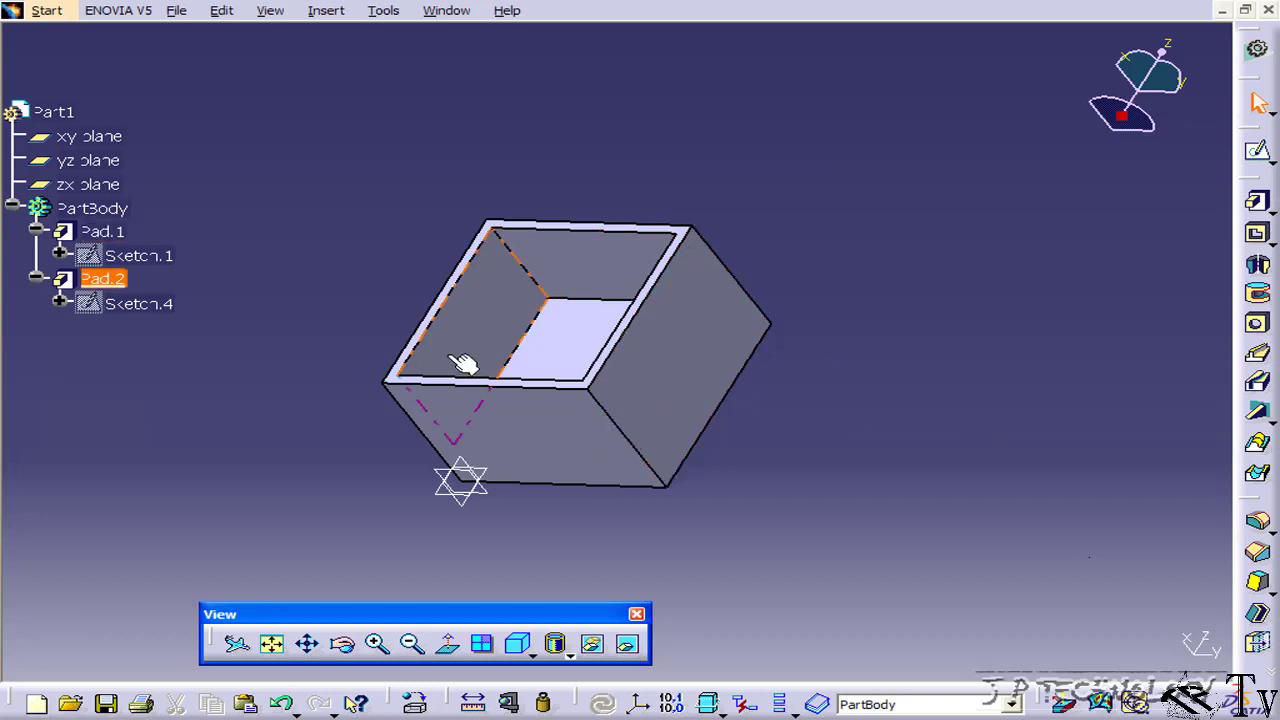
click(486, 297)
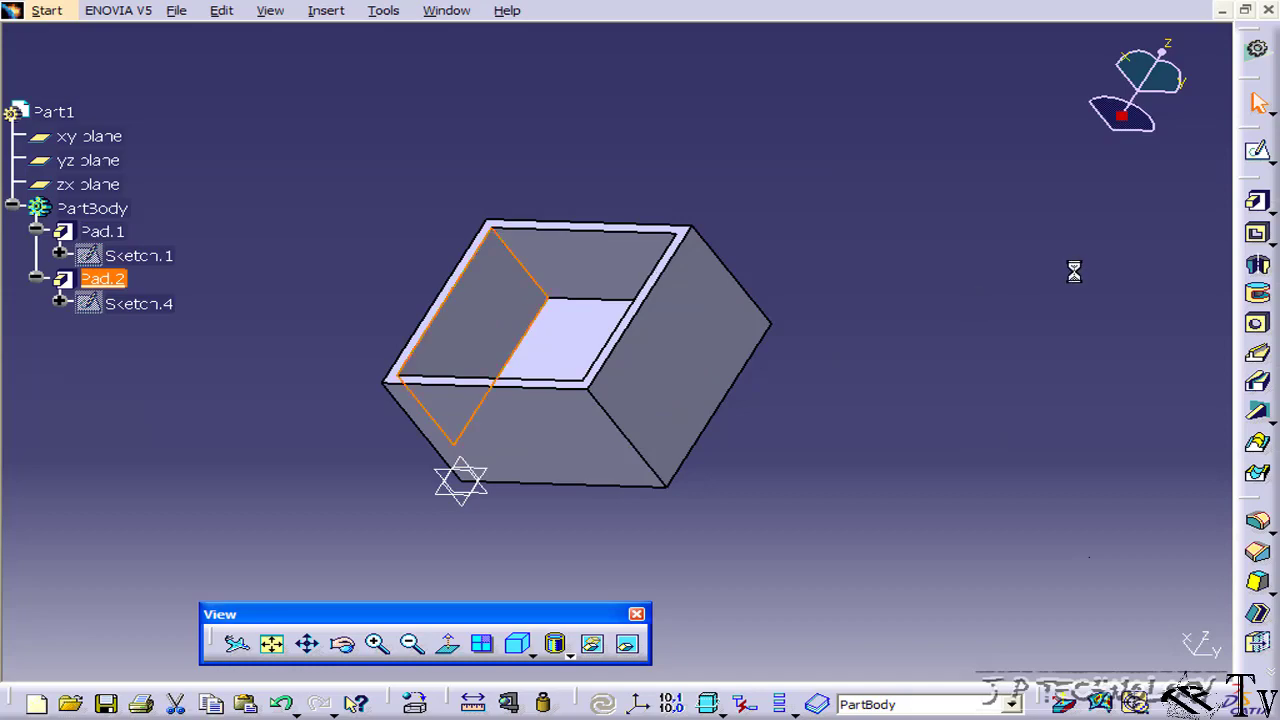
click(1254, 153)
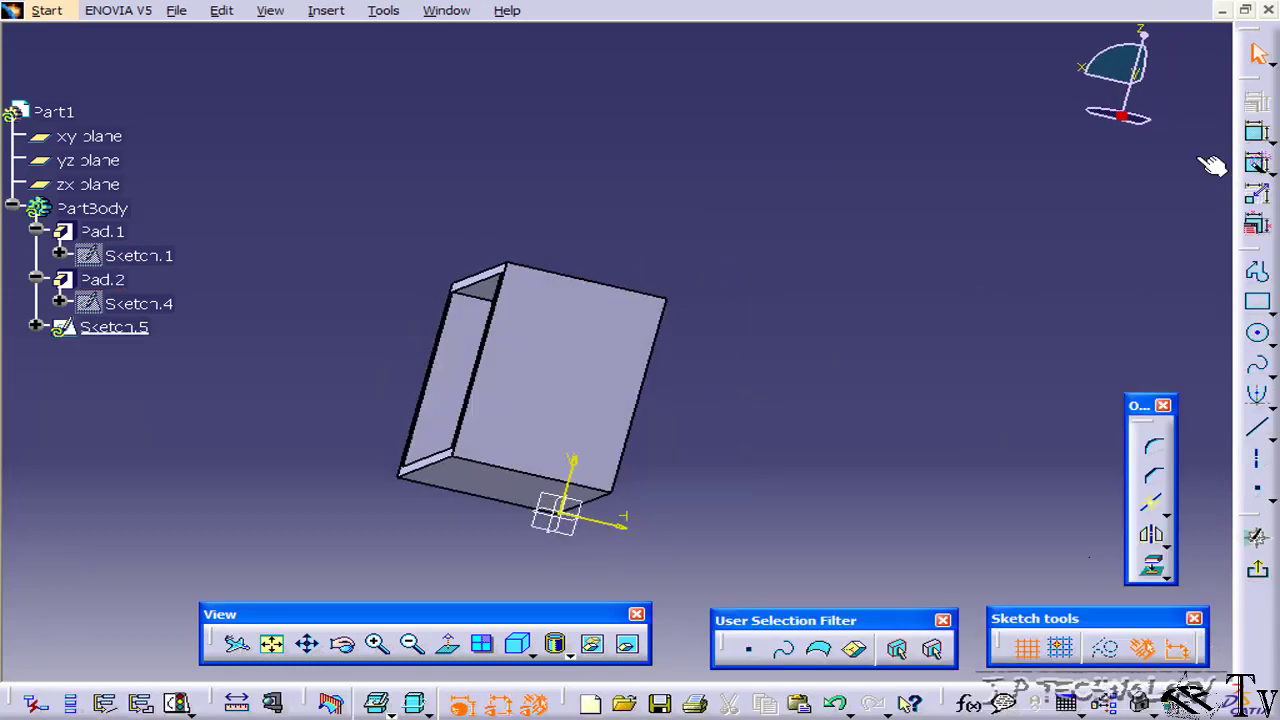
Step: Draw one short straight line on the inner wall and exit the sketch
mouse_move(607, 470)
middle_down()
mouse_move(609, 271)
mouse_move(872, 318)
mouse_move(624, 284)
mouse_move(603, 251)
middle_up()
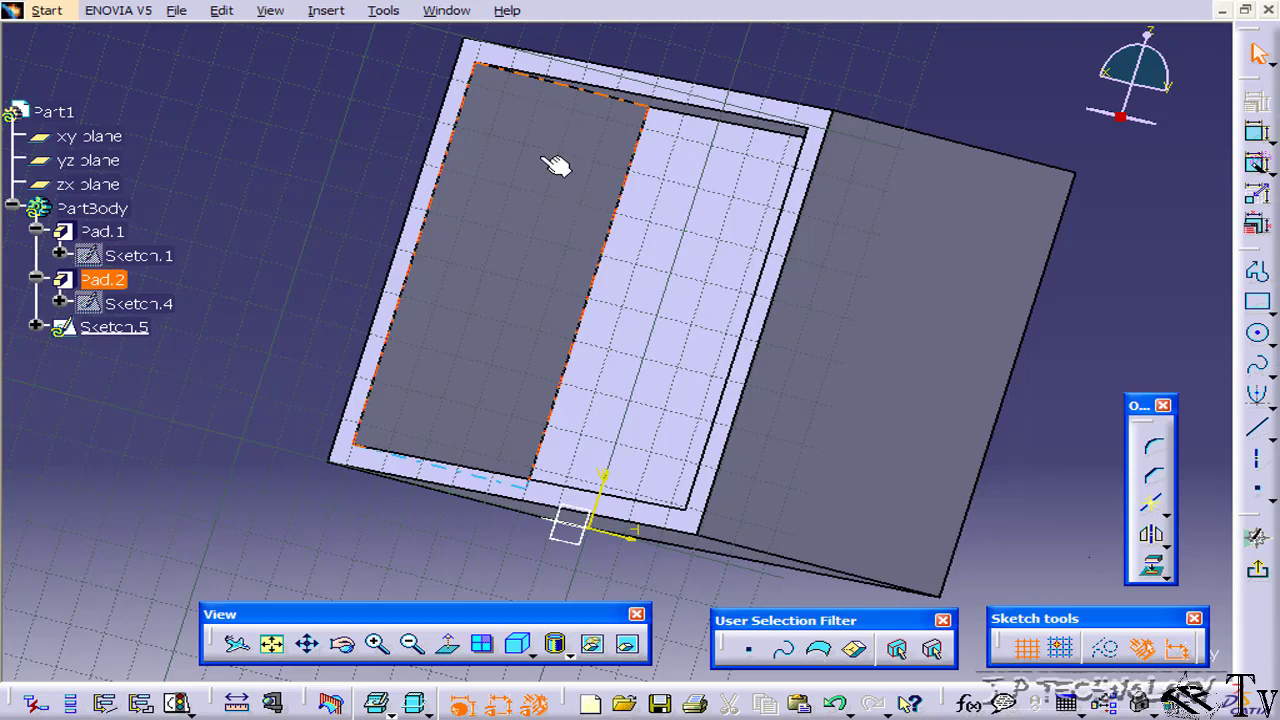
middle_drag(874, 251, 546, 211)
click(754, 217)
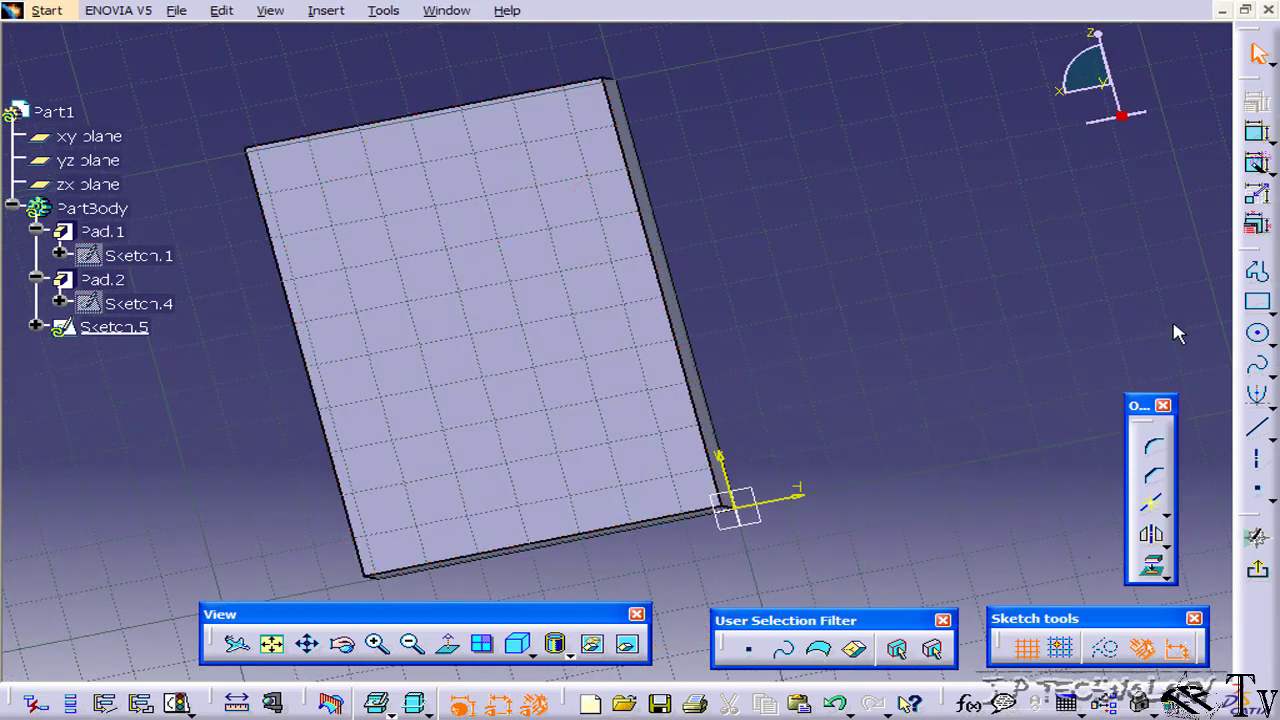
click(1252, 434)
click(426, 200)
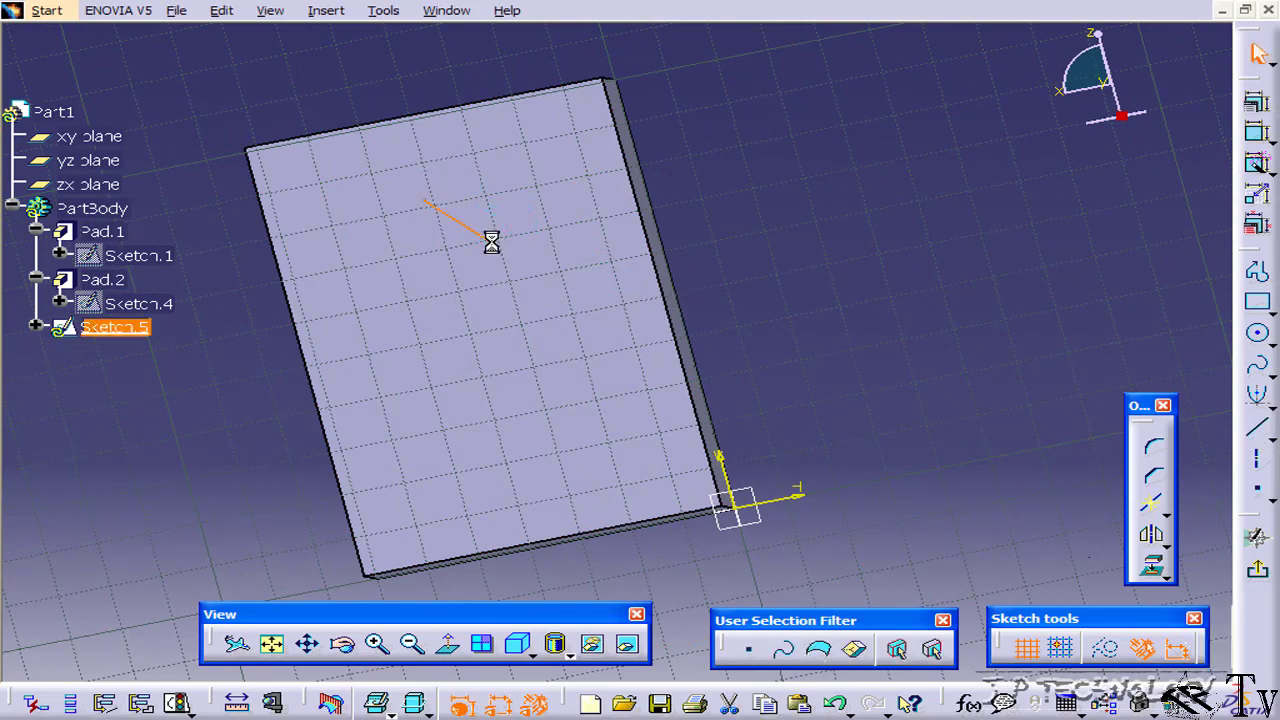
middle_drag(774, 200, 951, 194)
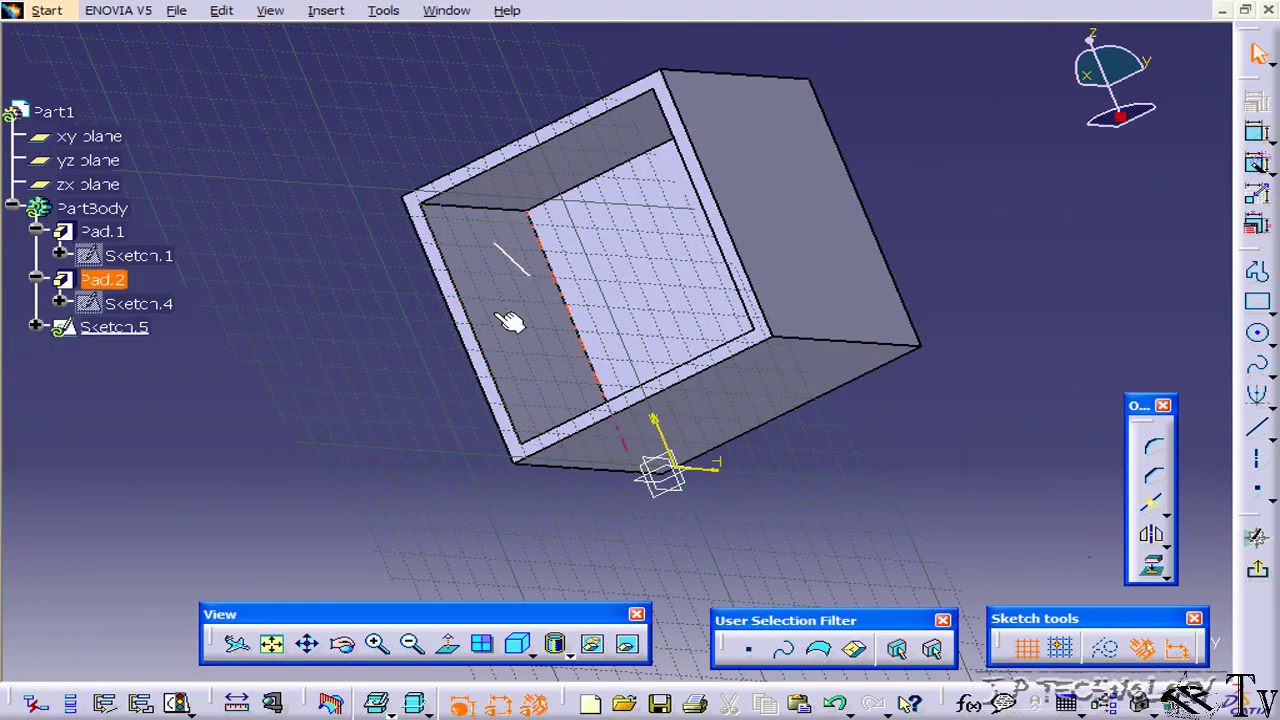
click(1260, 574)
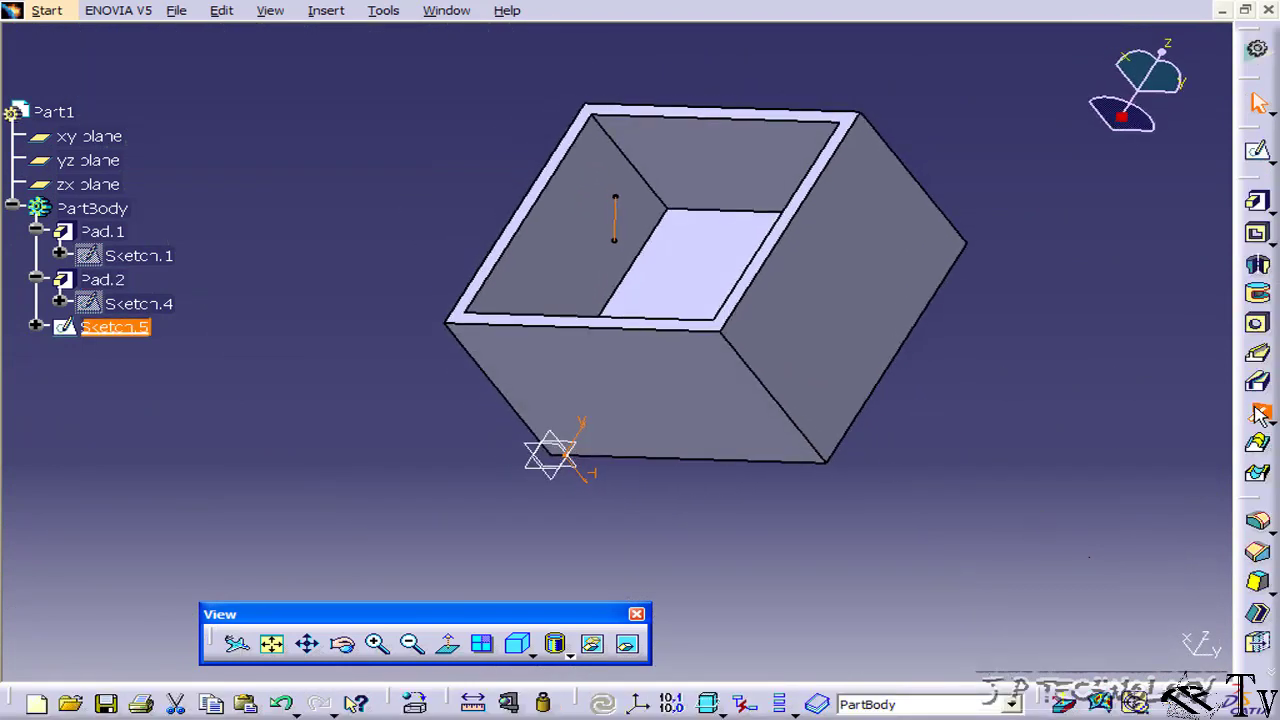
Step: Create Stiffener.1 from Sketch.5 with a 20 mm thickness against the inner wall
click(1260, 412)
mouse_move(636, 305)
middle_down()
mouse_move(771, 294)
mouse_move(742, 298)
middle_up()
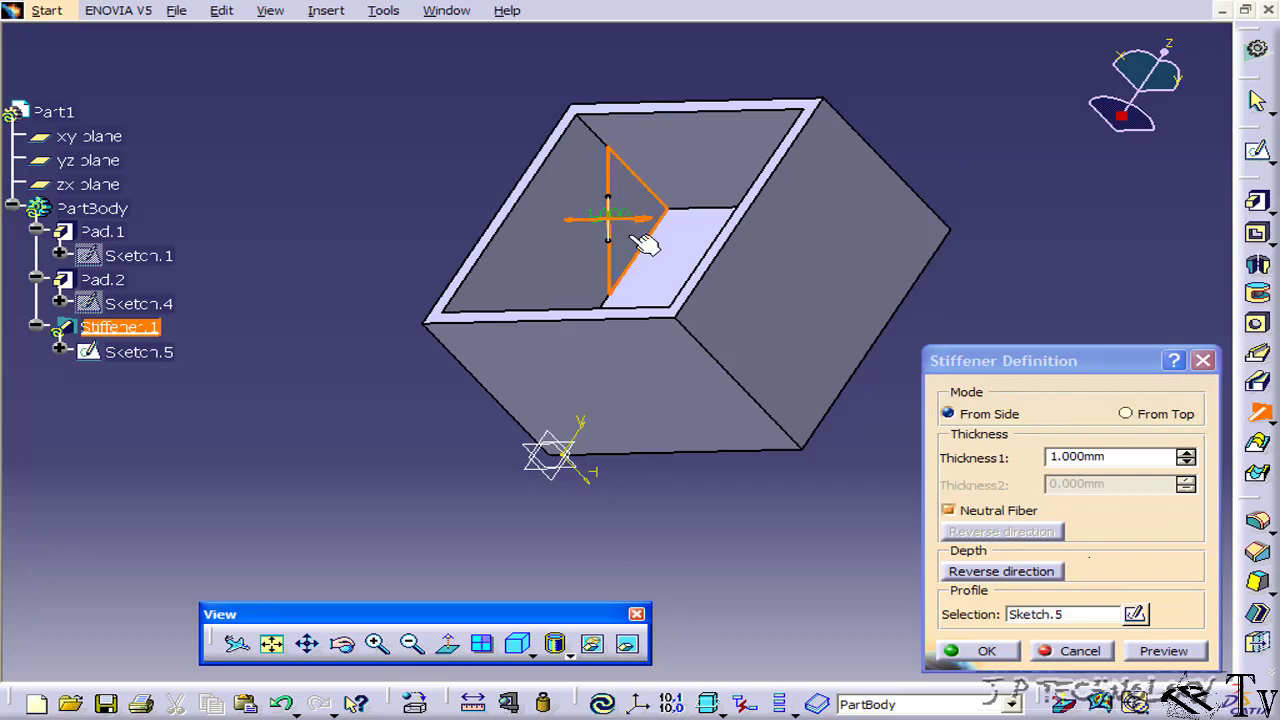
mouse_move(637, 298)
middle_down()
mouse_move(563, 271)
mouse_move(606, 323)
mouse_move(580, 188)
mouse_move(480, 583)
middle_up()
middle_drag(529, 494, 726, 354)
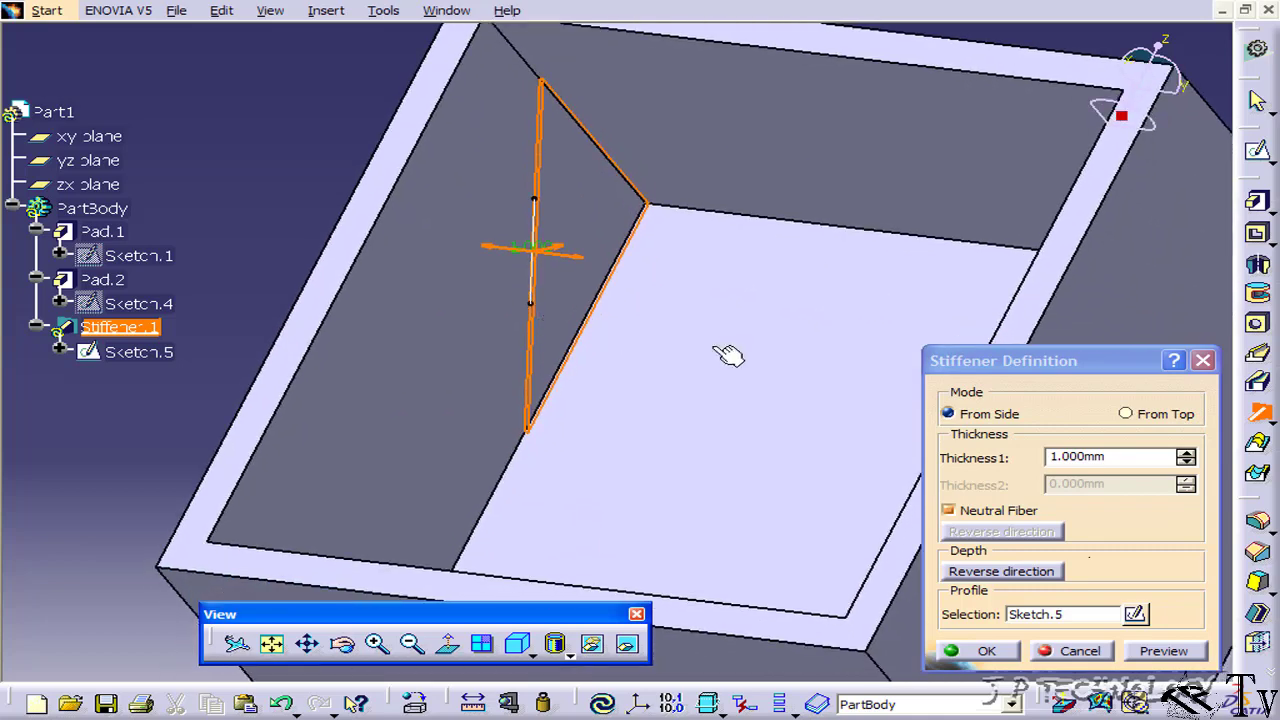
click(1185, 453)
click(1185, 453)
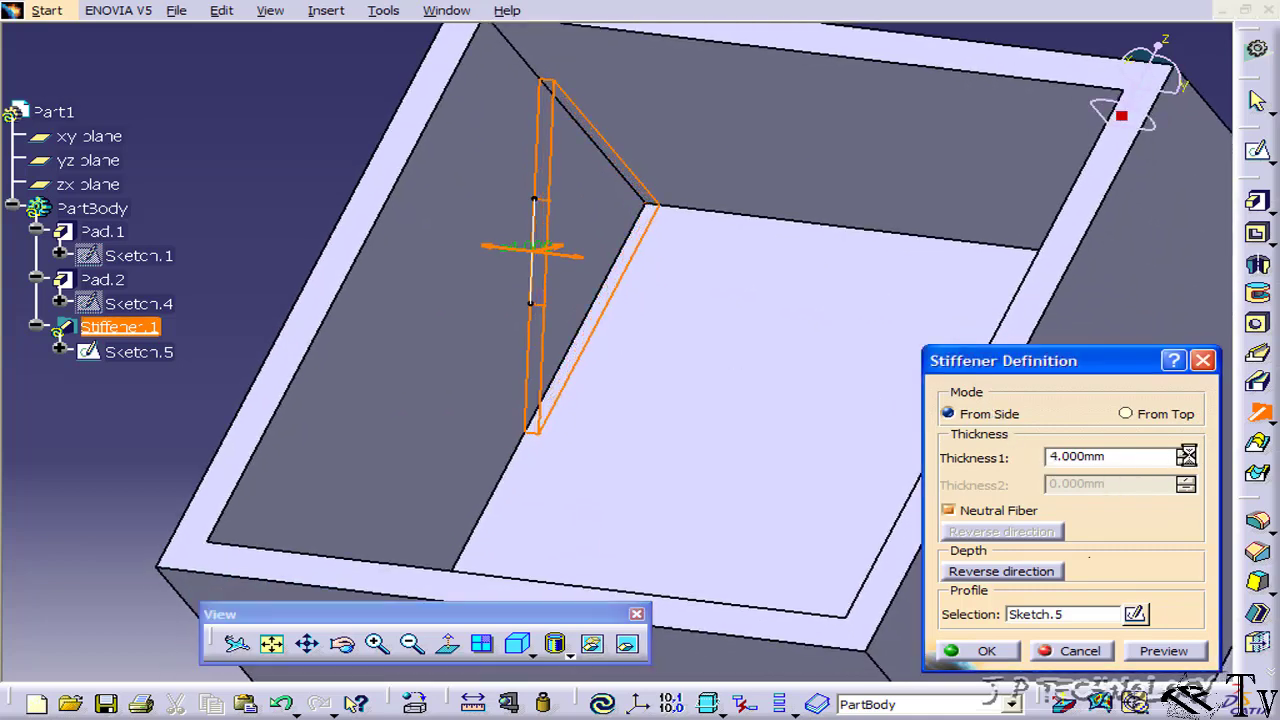
click(1186, 453)
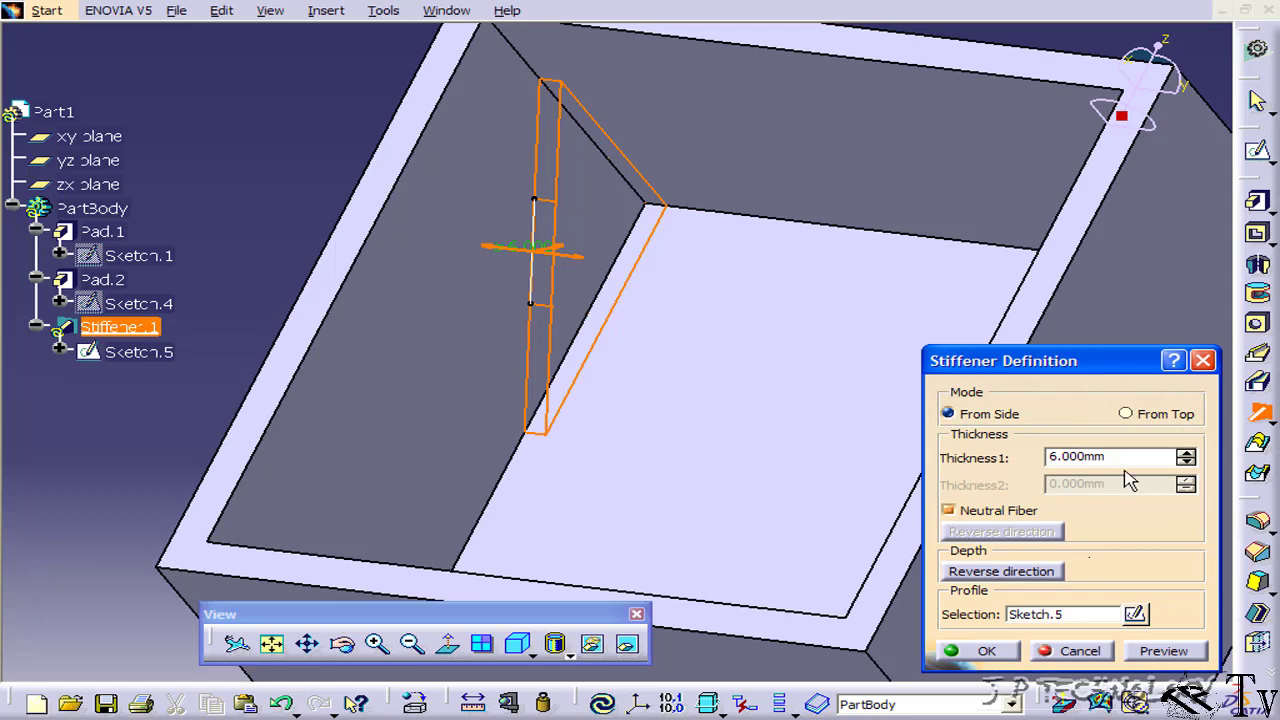
scroll(1139, 462, down, 1)
text(20)
click(1018, 662)
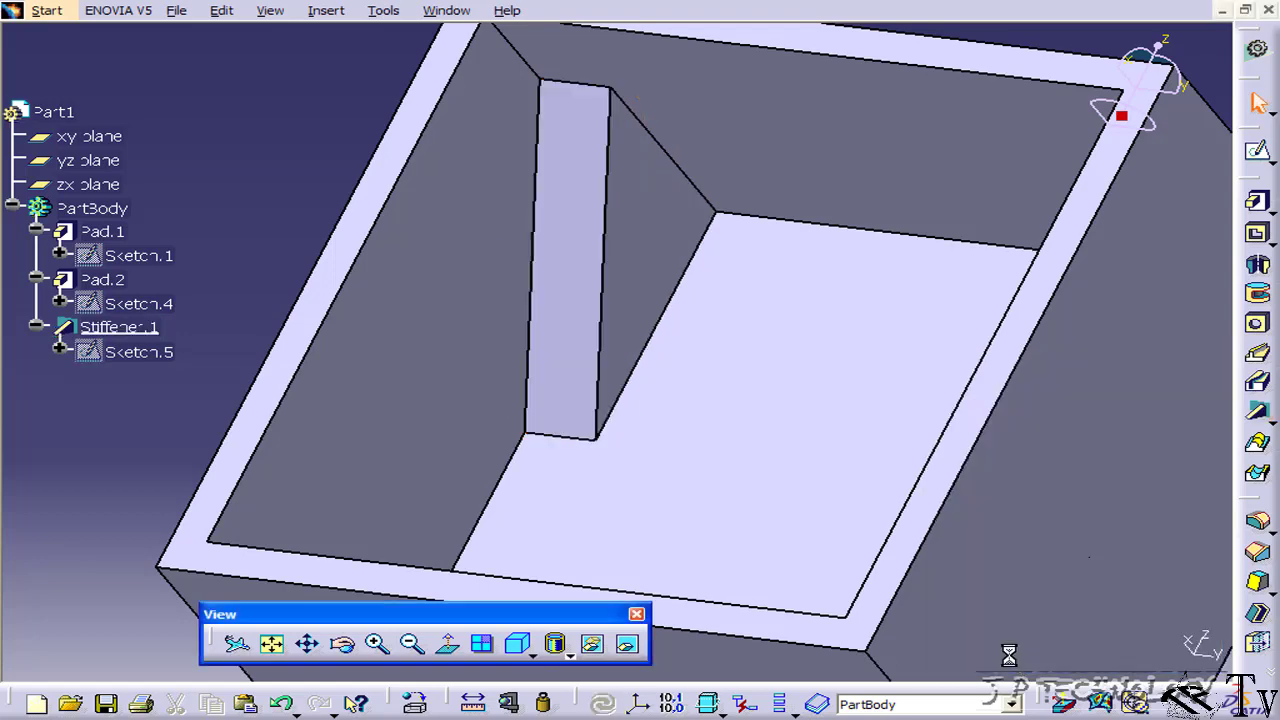
mouse_move(309, 129)
middle_down()
mouse_move(352, 261)
mouse_move(468, 303)
mouse_move(329, 380)
middle_up()
Step: Reopen Sketch.5 to inspect the rib line, then view the part in 3D
double_click(122, 358)
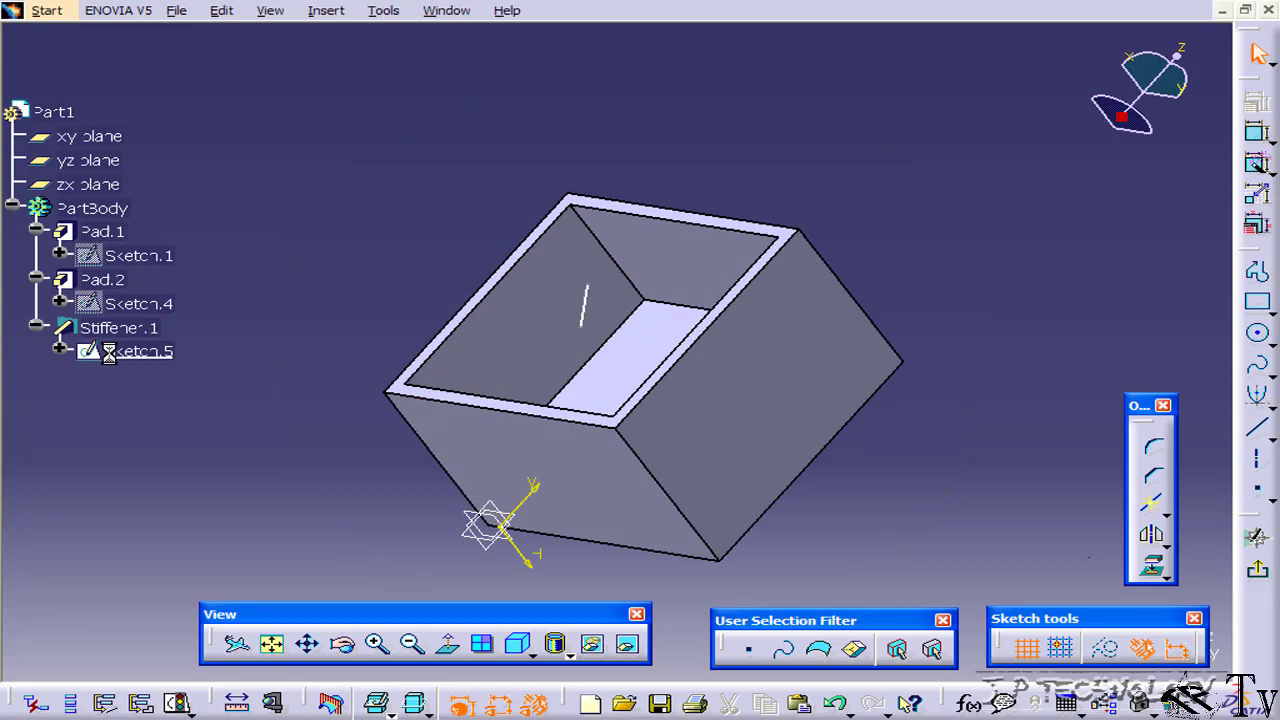
mouse_move(570, 400)
ctrl+middle_down()
mouse_move(520, 314)
mouse_move(486, 374)
mouse_move(634, 214)
ctrl+middle_up()
click(590, 205)
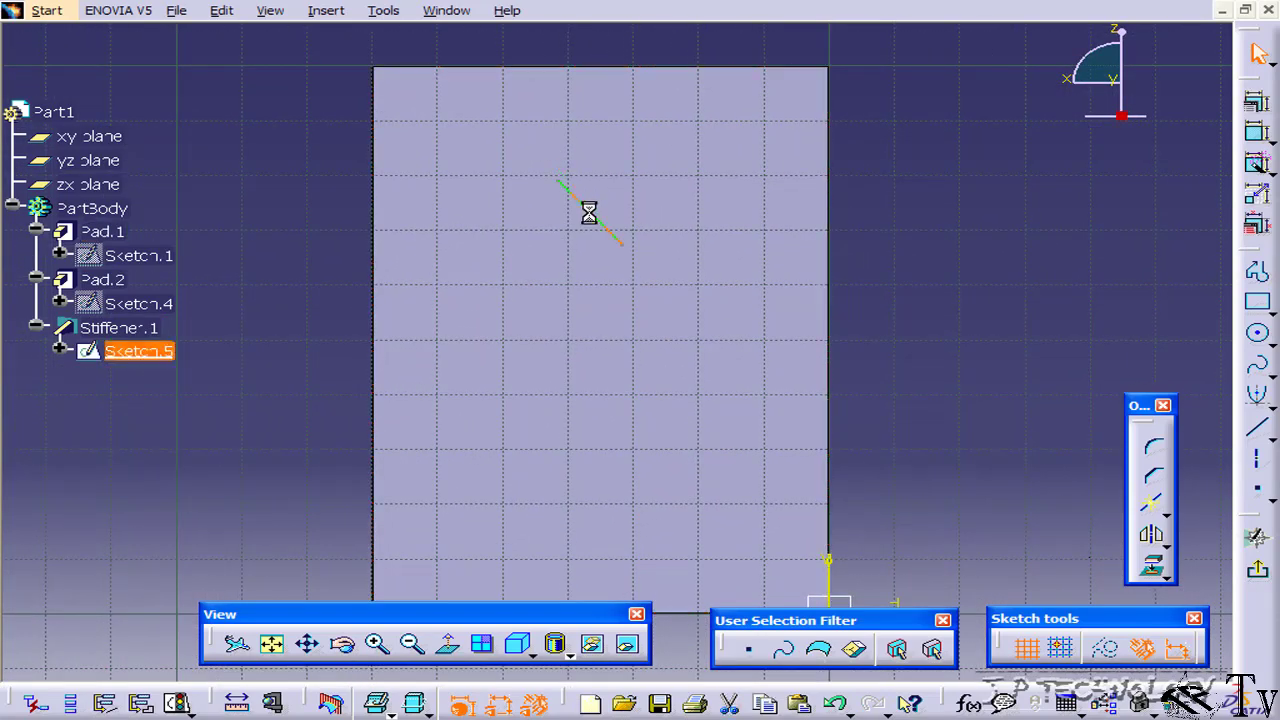
mouse_move(649, 372)
ctrl+middle_down()
mouse_move(820, 291)
mouse_move(634, 320)
mouse_move(905, 302)
ctrl+middle_up()
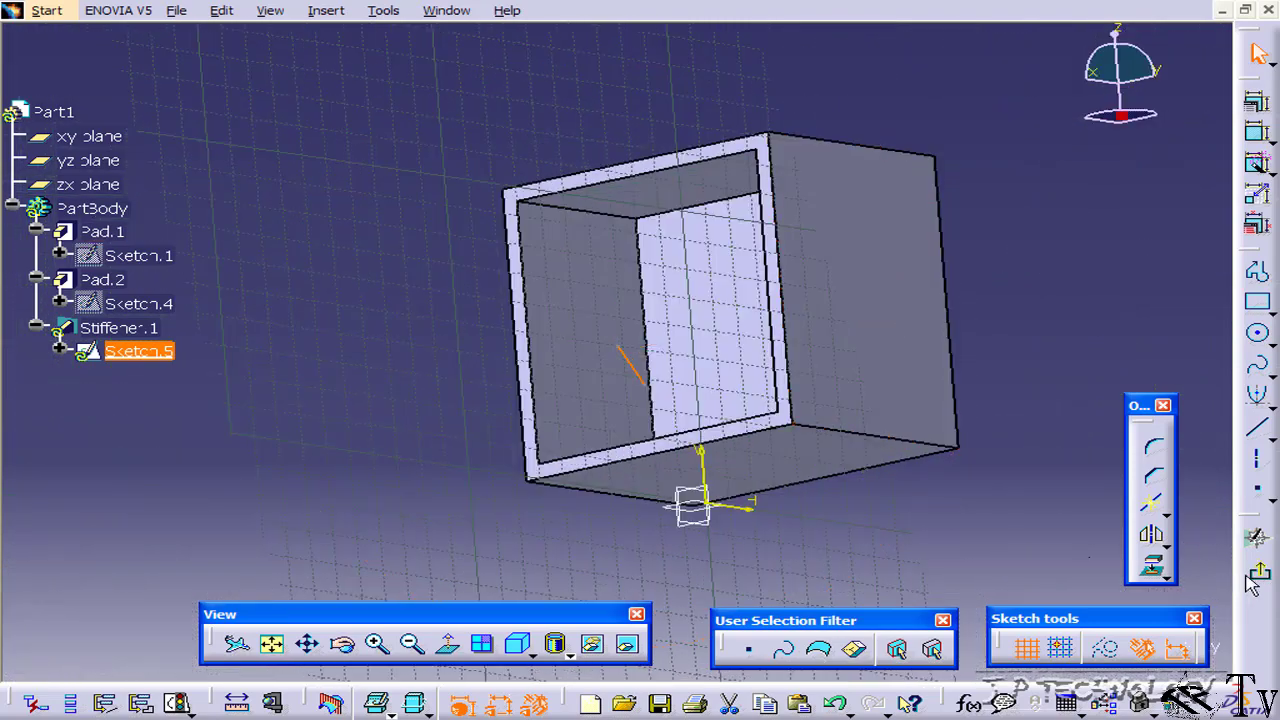
mouse_move(891, 428)
middle_down()
mouse_move(571, 257)
mouse_move(640, 343)
mouse_move(502, 411)
mouse_move(686, 394)
mouse_move(666, 354)
mouse_move(767, 258)
middle_up()
Step: Delete Stiffener.1 together with its profile sketch
click(125, 328)
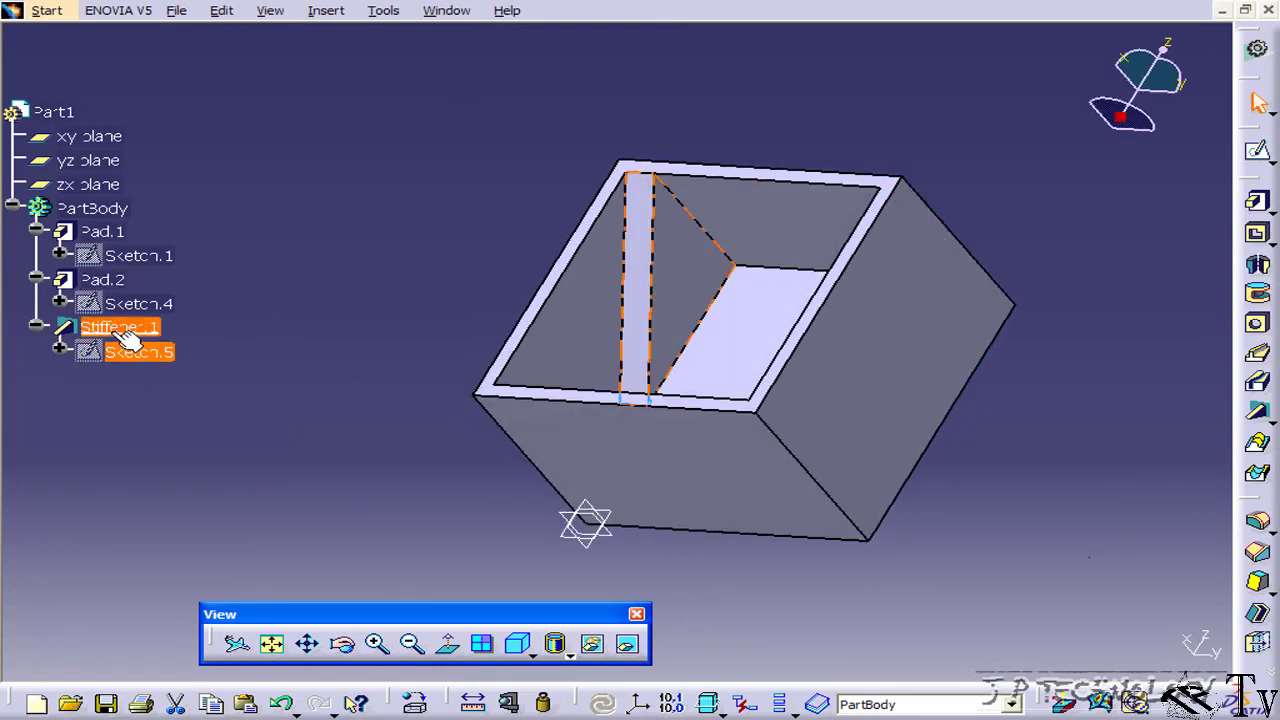
key(Delete)
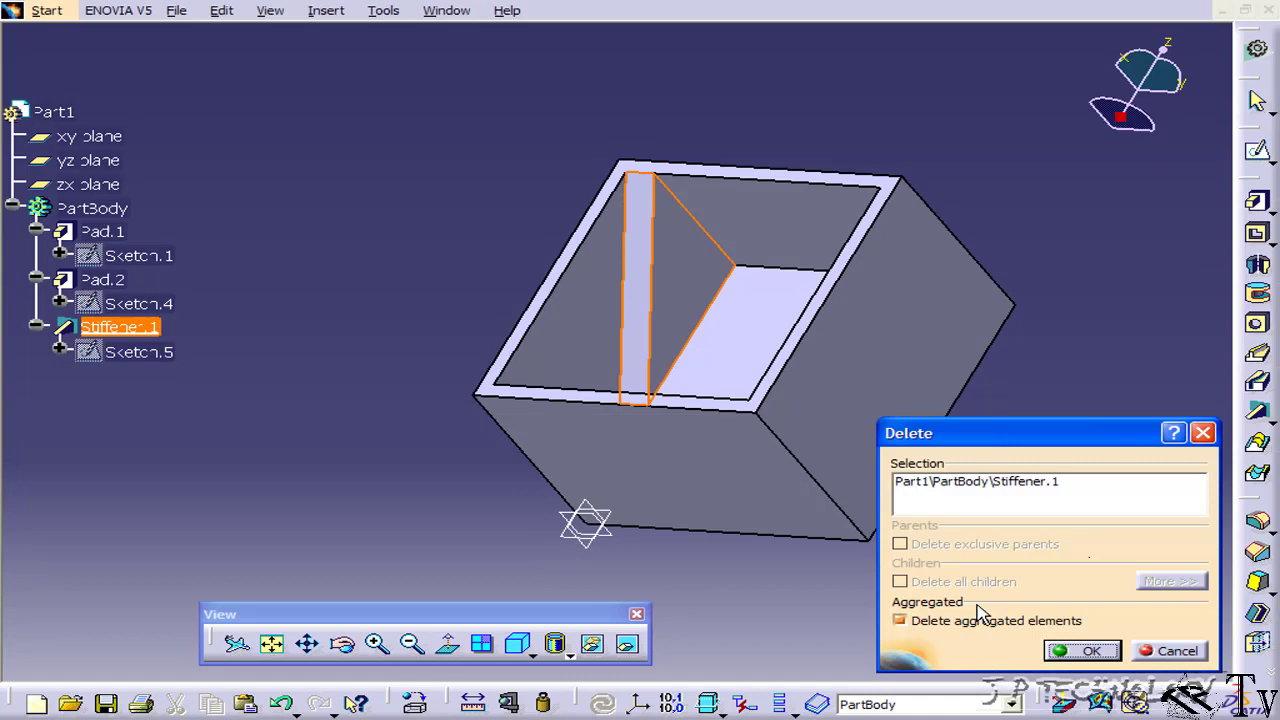
click(1086, 652)
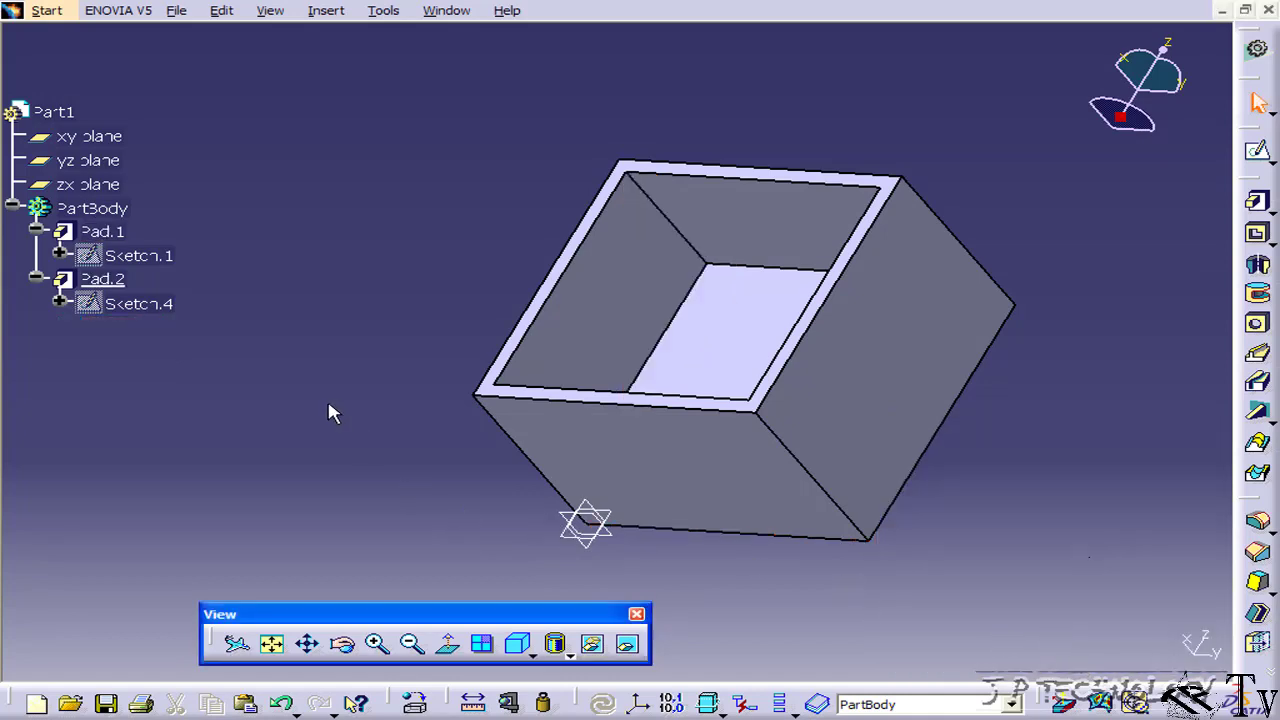
click(634, 294)
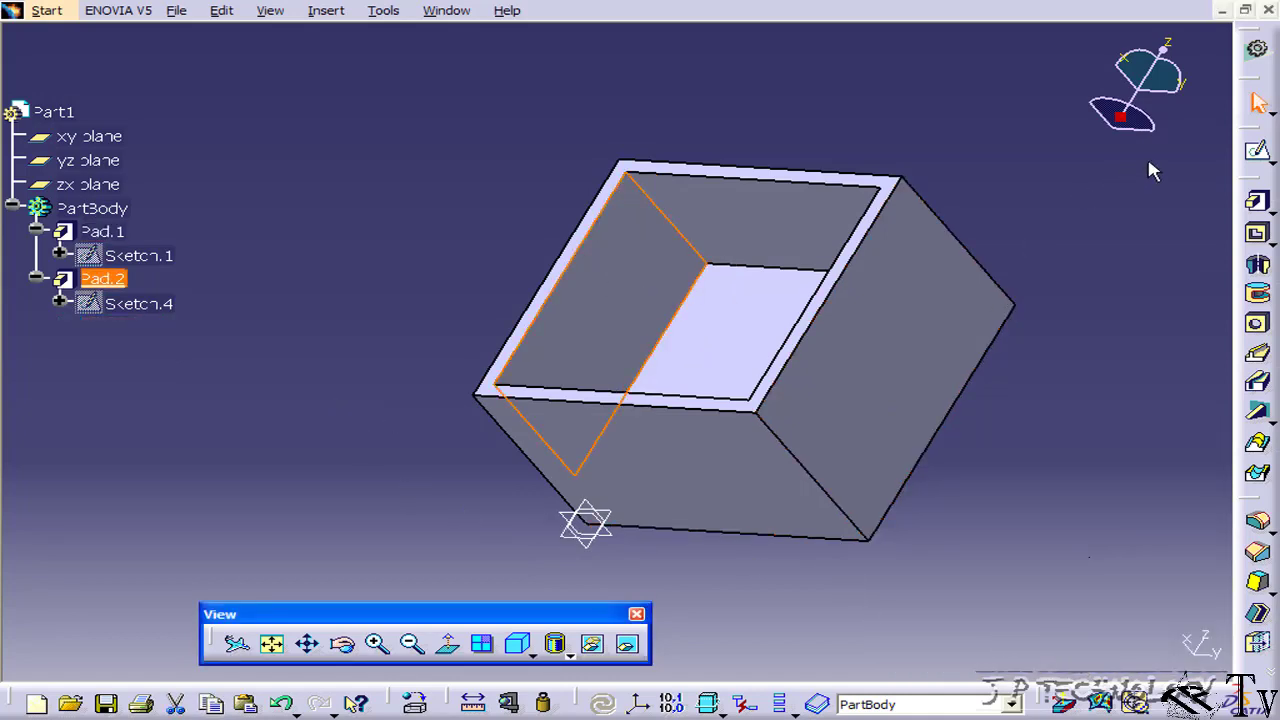
Step: Start a new sketch on the inner wall, project its edges, and draw a slanted line
click(1258, 153)
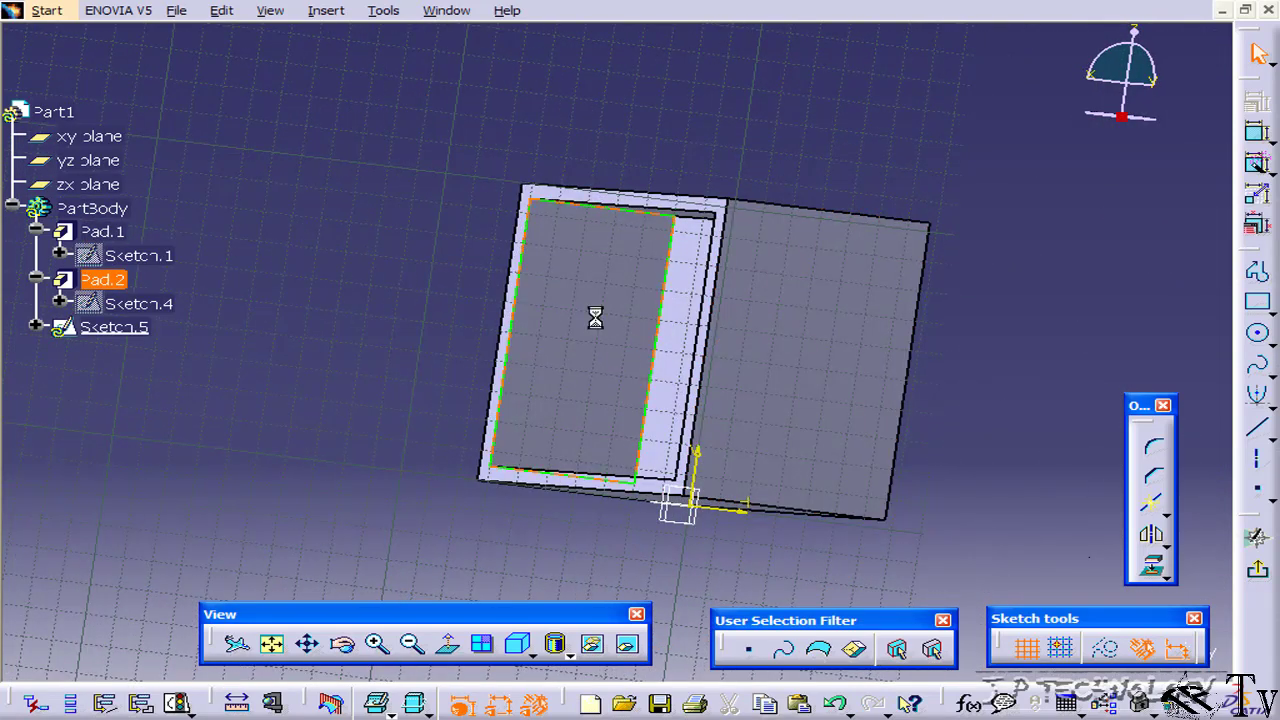
click(1153, 572)
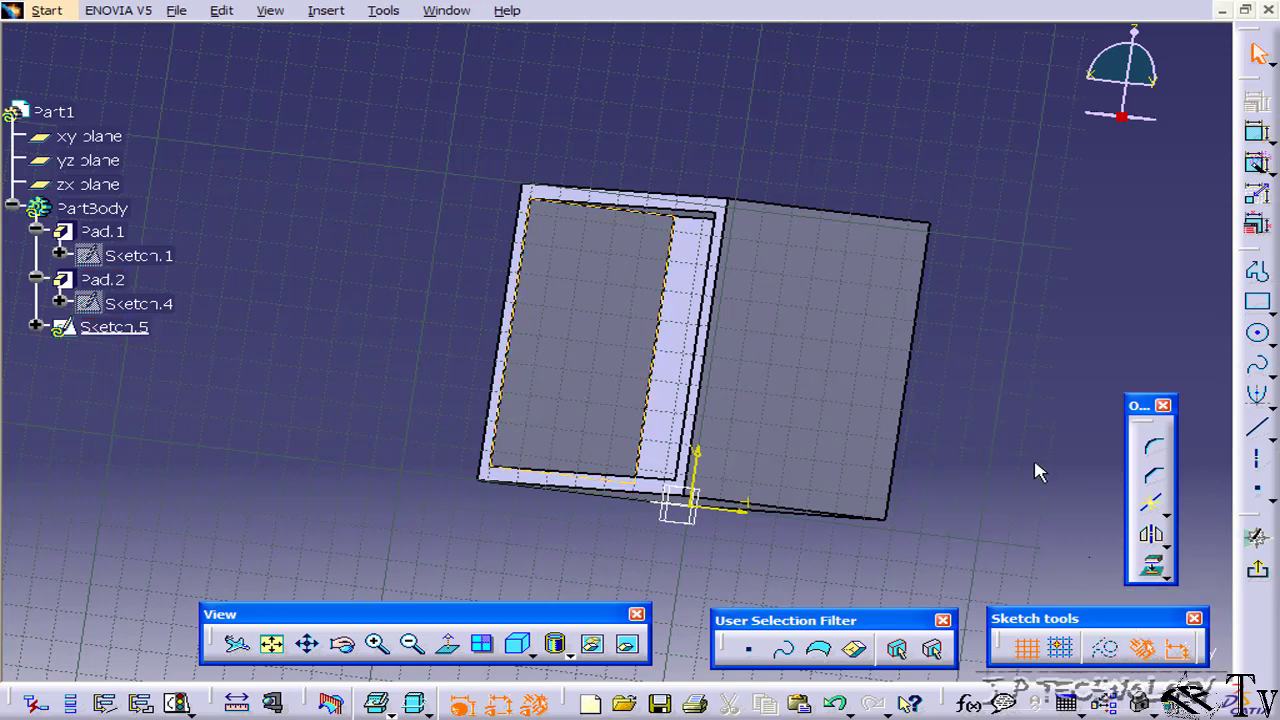
mouse_move(1034, 464)
middle_down()
mouse_move(991, 451)
mouse_move(1006, 412)
mouse_move(814, 380)
mouse_move(903, 414)
middle_up()
click(1264, 432)
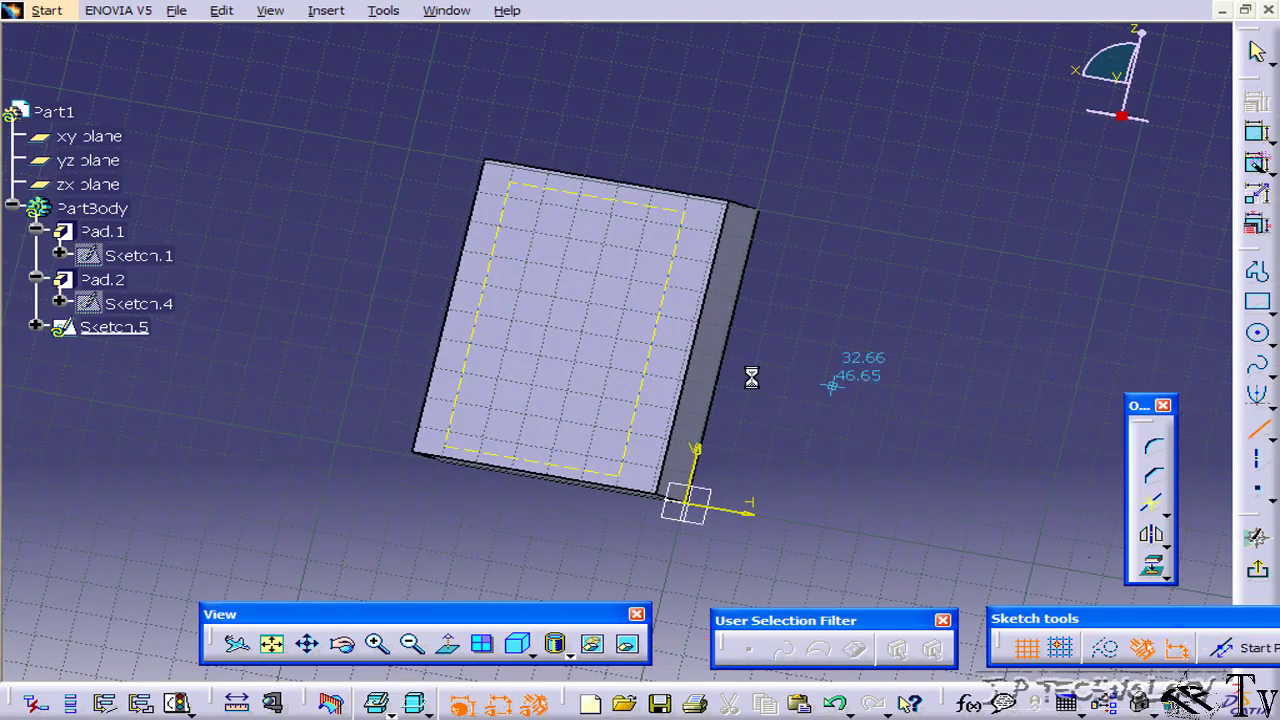
click(612, 198)
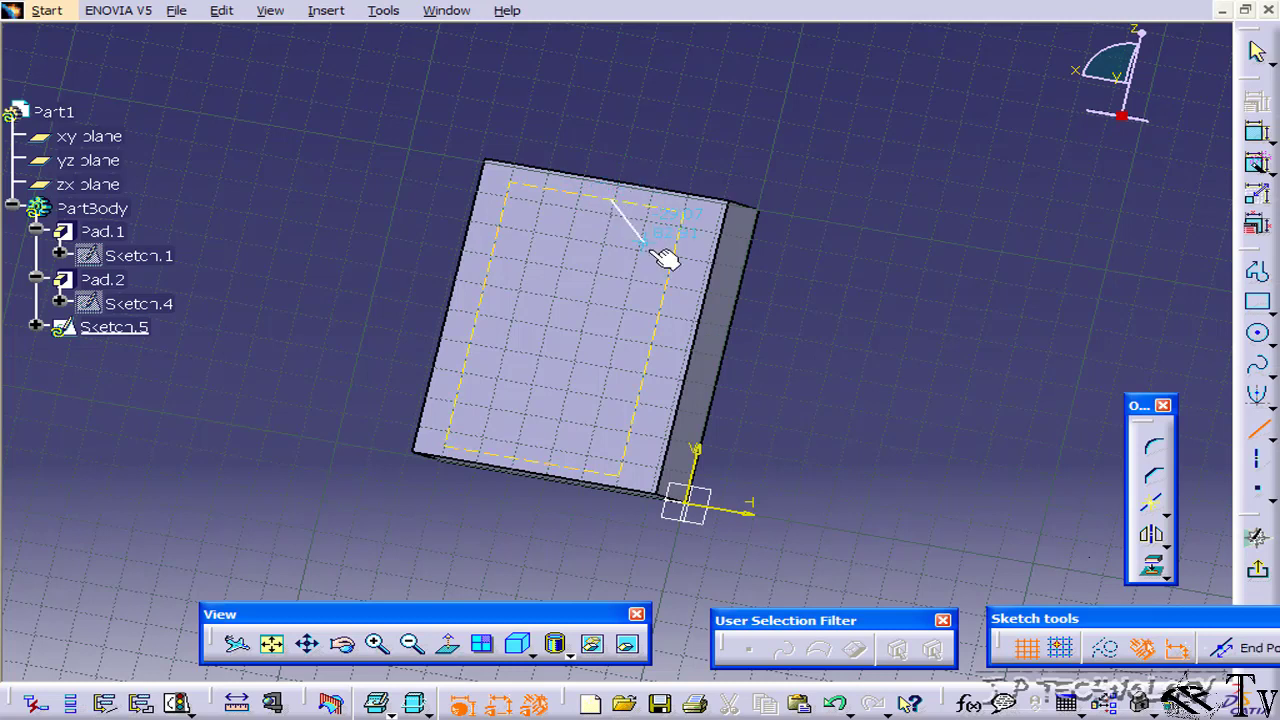
click(660, 317)
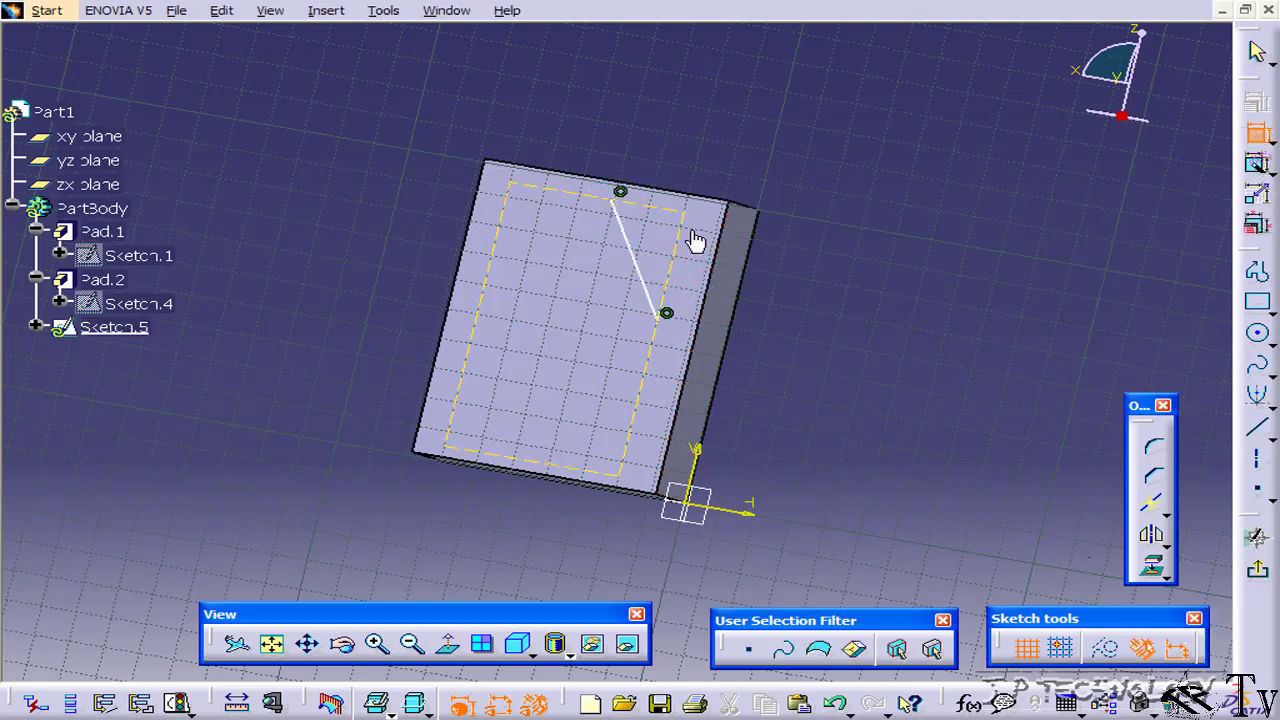
Step: Snap the line's end to the top edge and constrain it at 30° to the side edge
click(632, 247)
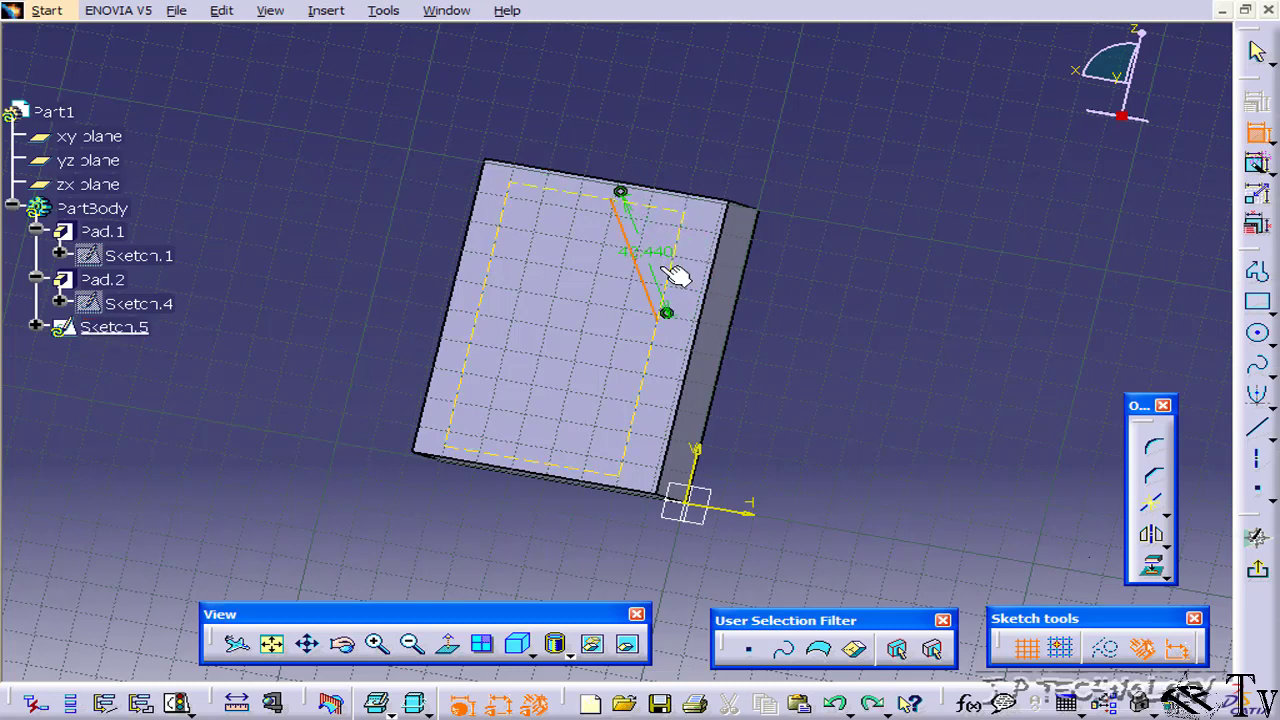
click(677, 278)
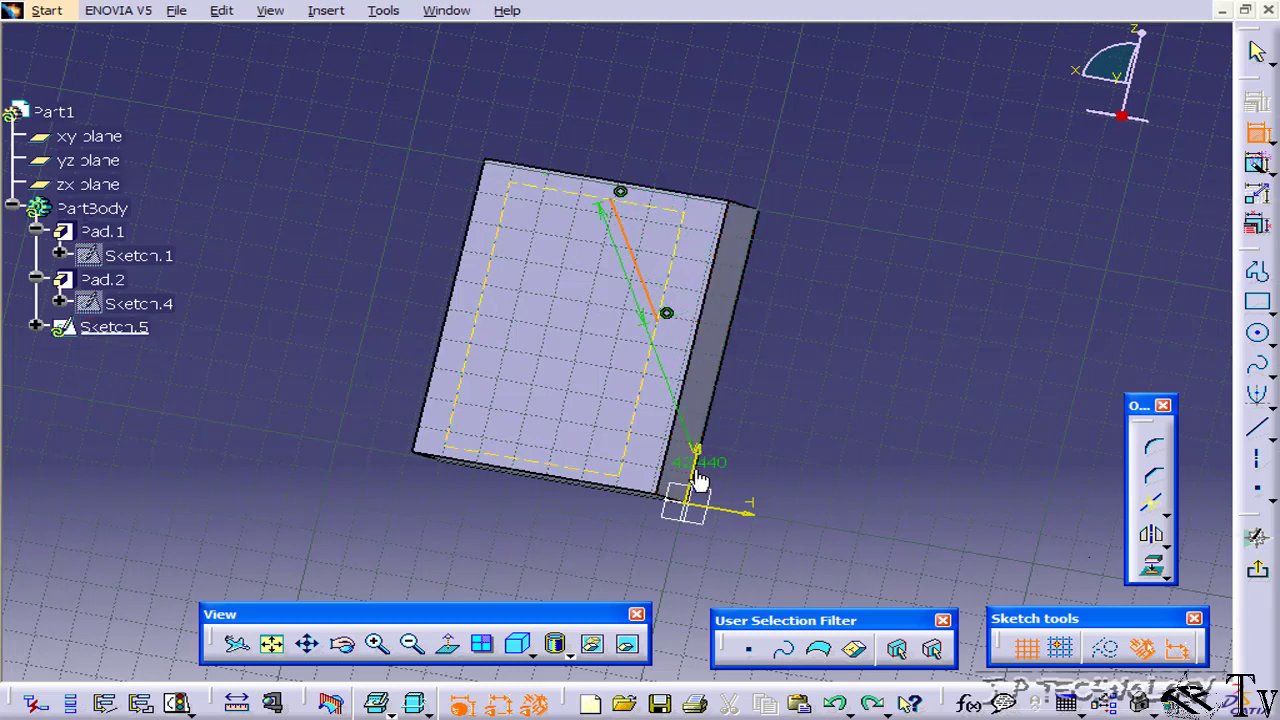
click(720, 394)
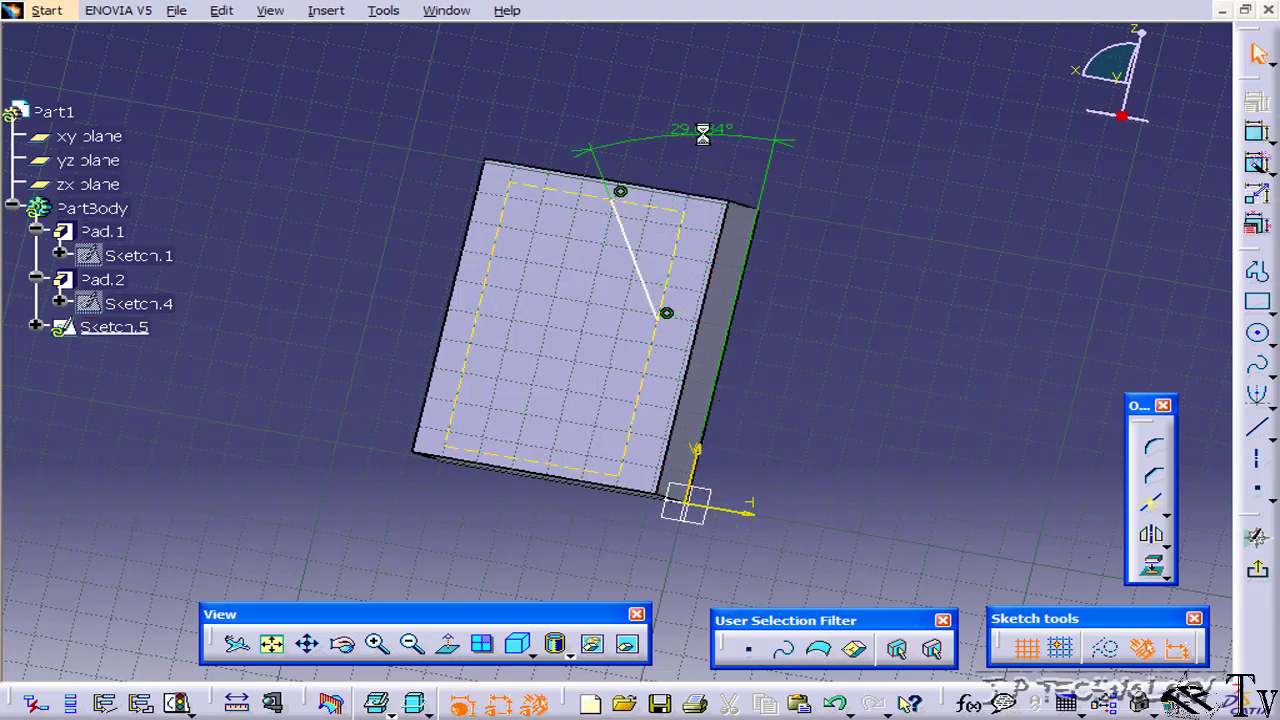
double_click(716, 132)
text(30)
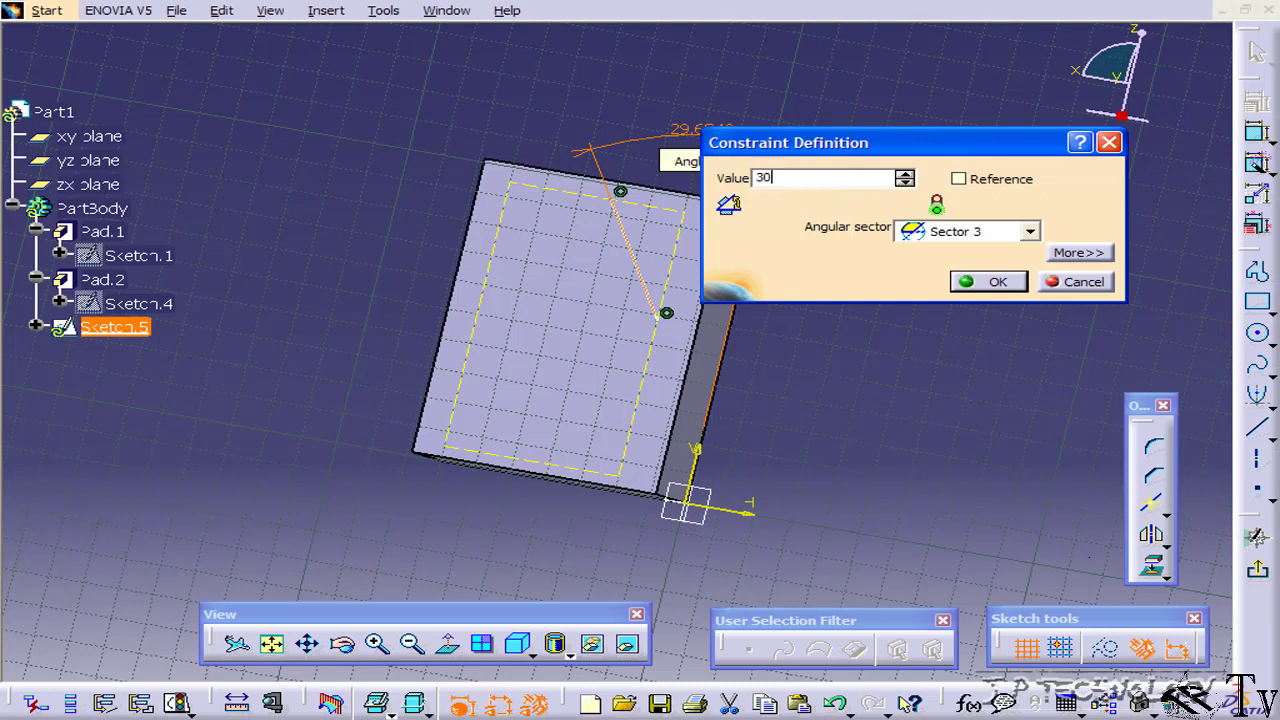
key(Return)
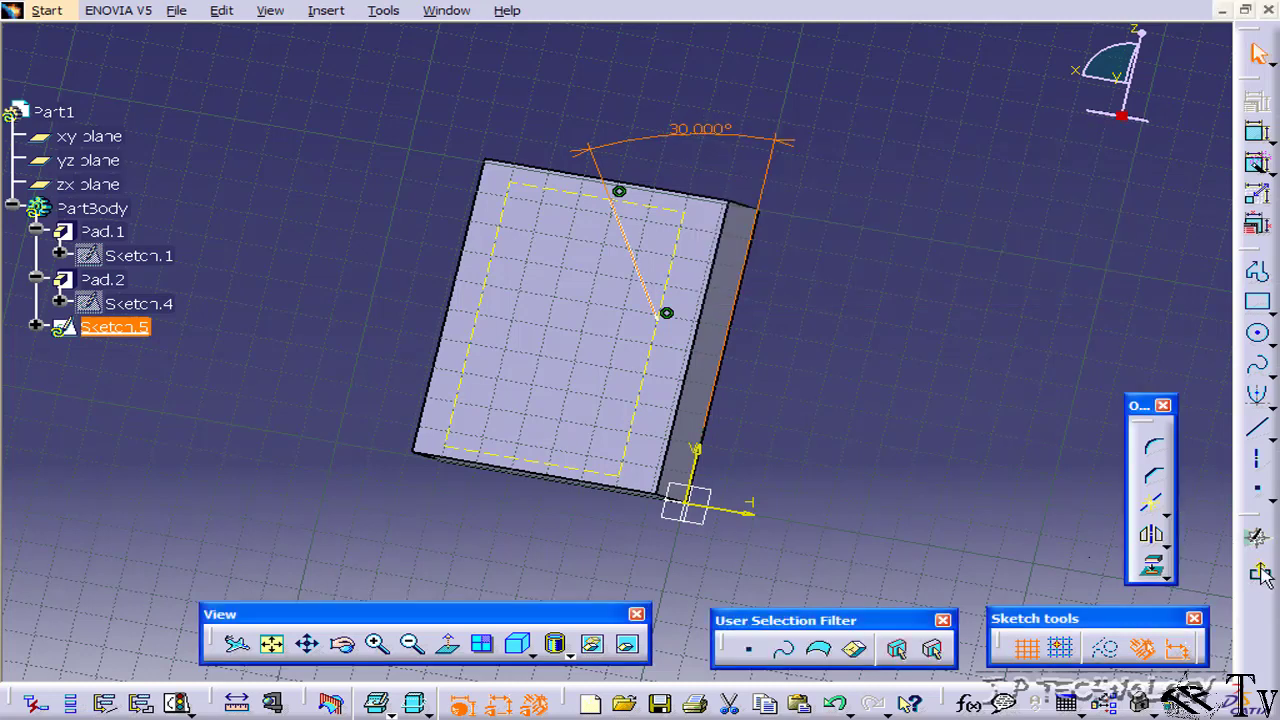
click(1258, 573)
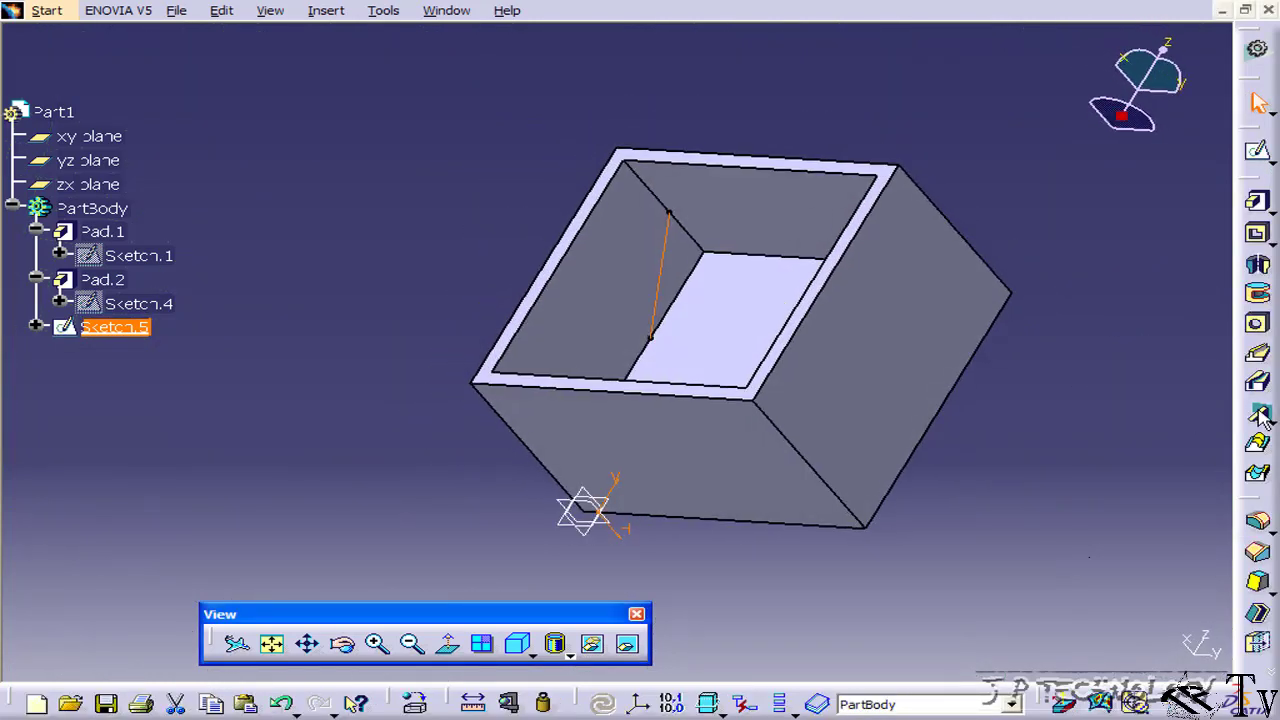
Step: Build a 20 mm stiffener from the 30° Sketch.5 in From Top mode
click(1258, 413)
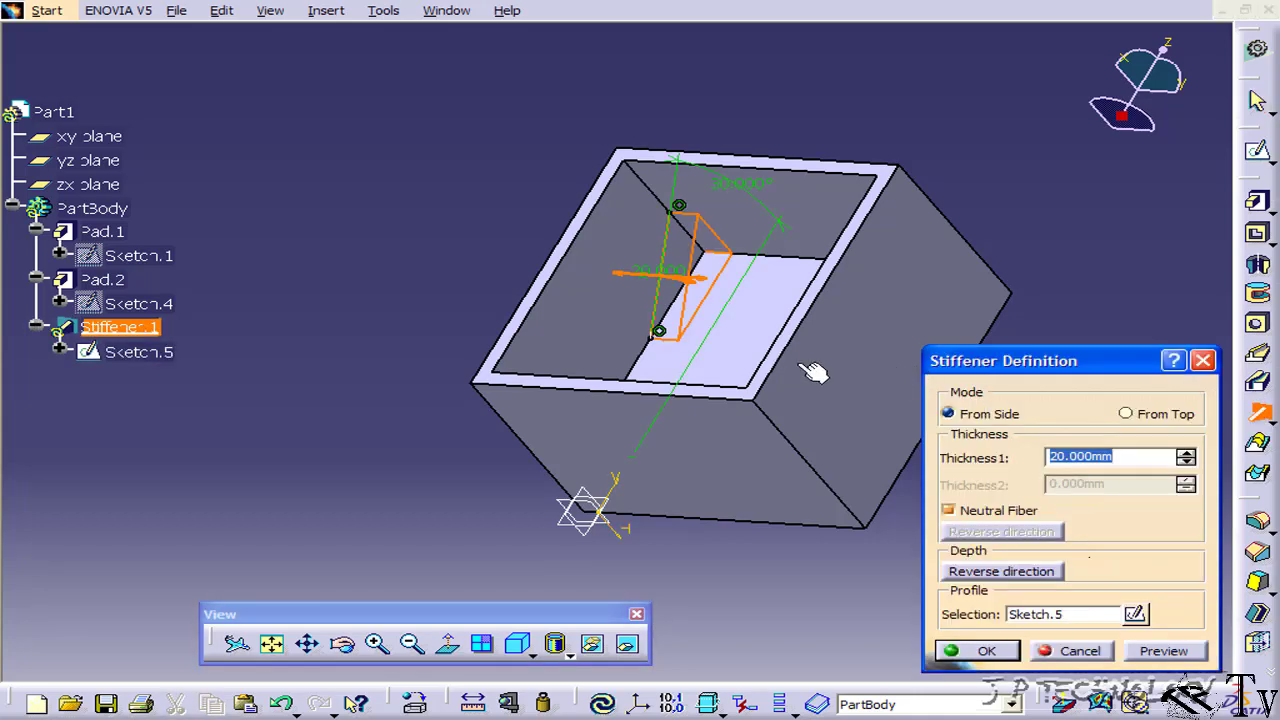
click(1137, 420)
middle_drag(651, 334, 688, 304)
click(950, 414)
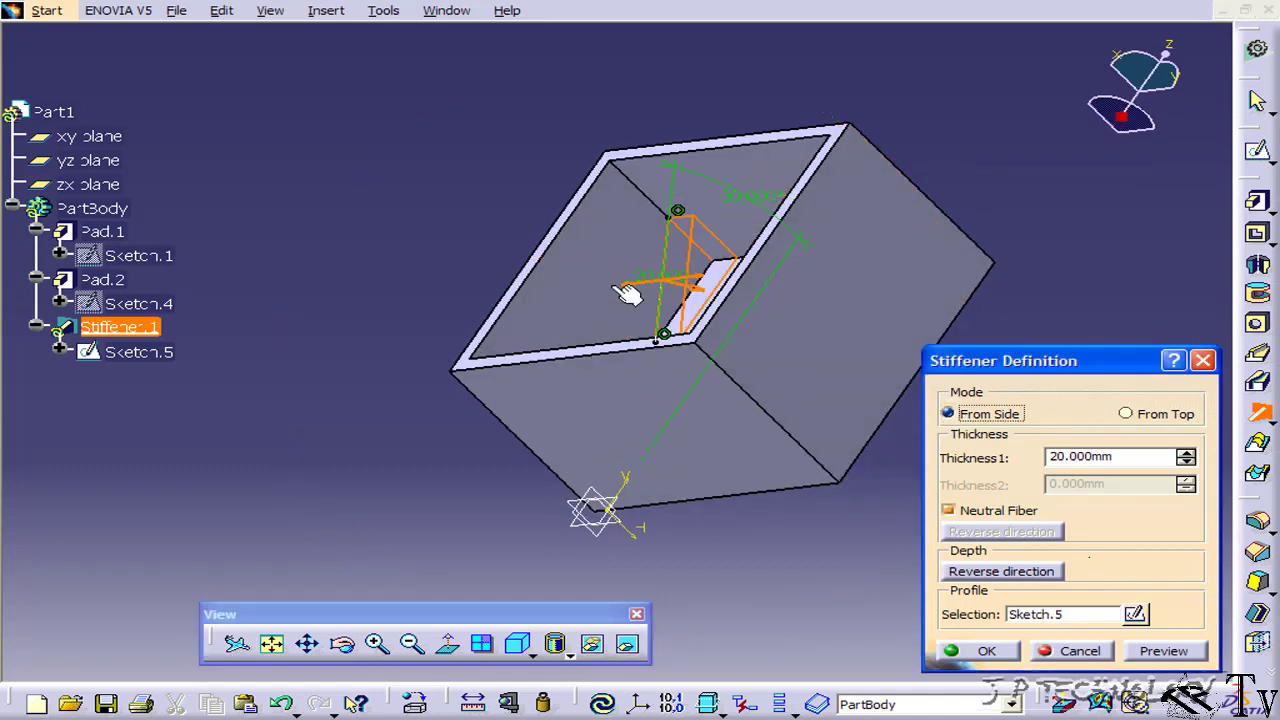
mouse_move(614, 286)
middle_down()
mouse_move(677, 430)
mouse_move(657, 429)
middle_up()
click(1126, 414)
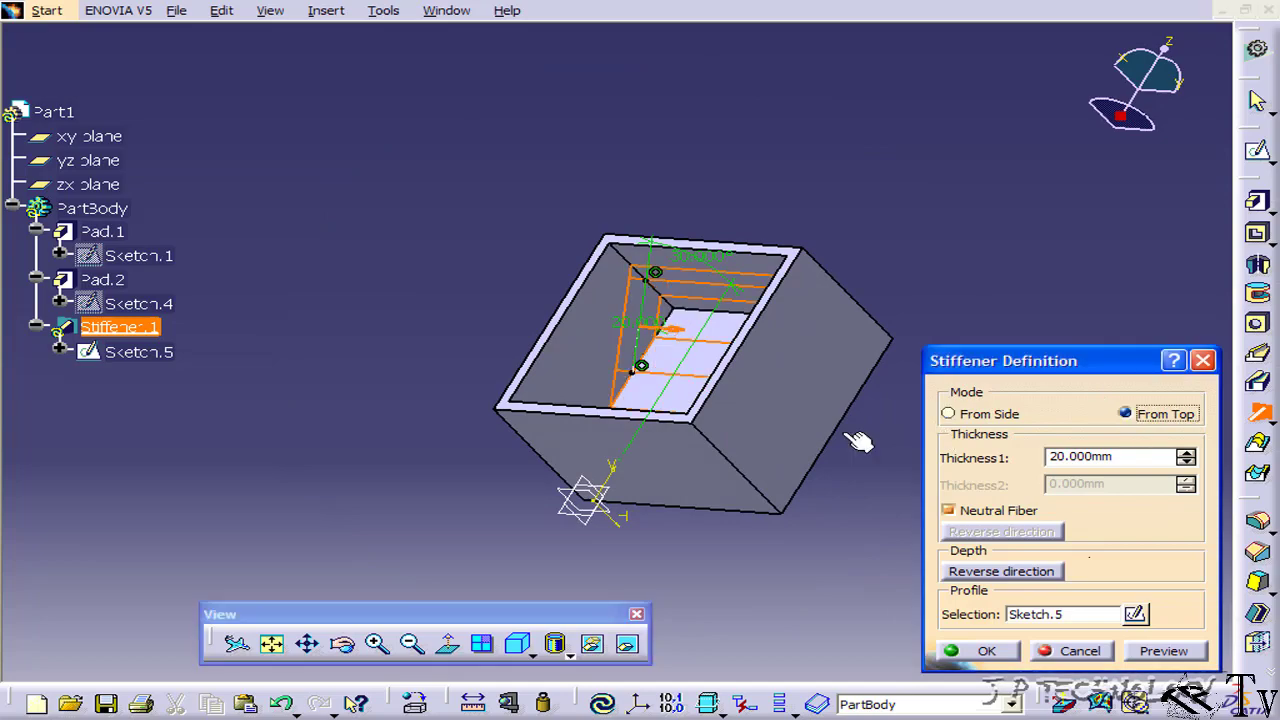
mouse_move(857, 442)
middle_down()
mouse_move(800, 455)
mouse_move(966, 306)
mouse_move(663, 363)
mouse_move(776, 367)
middle_up()
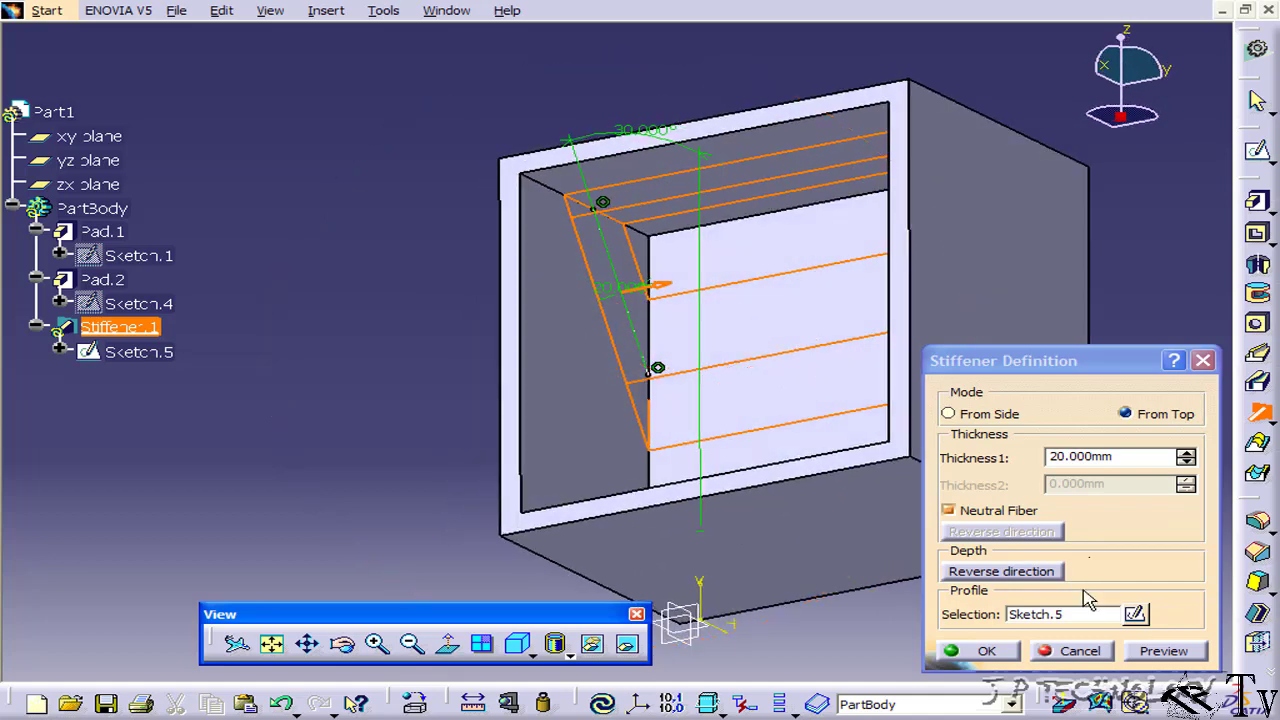
click(990, 652)
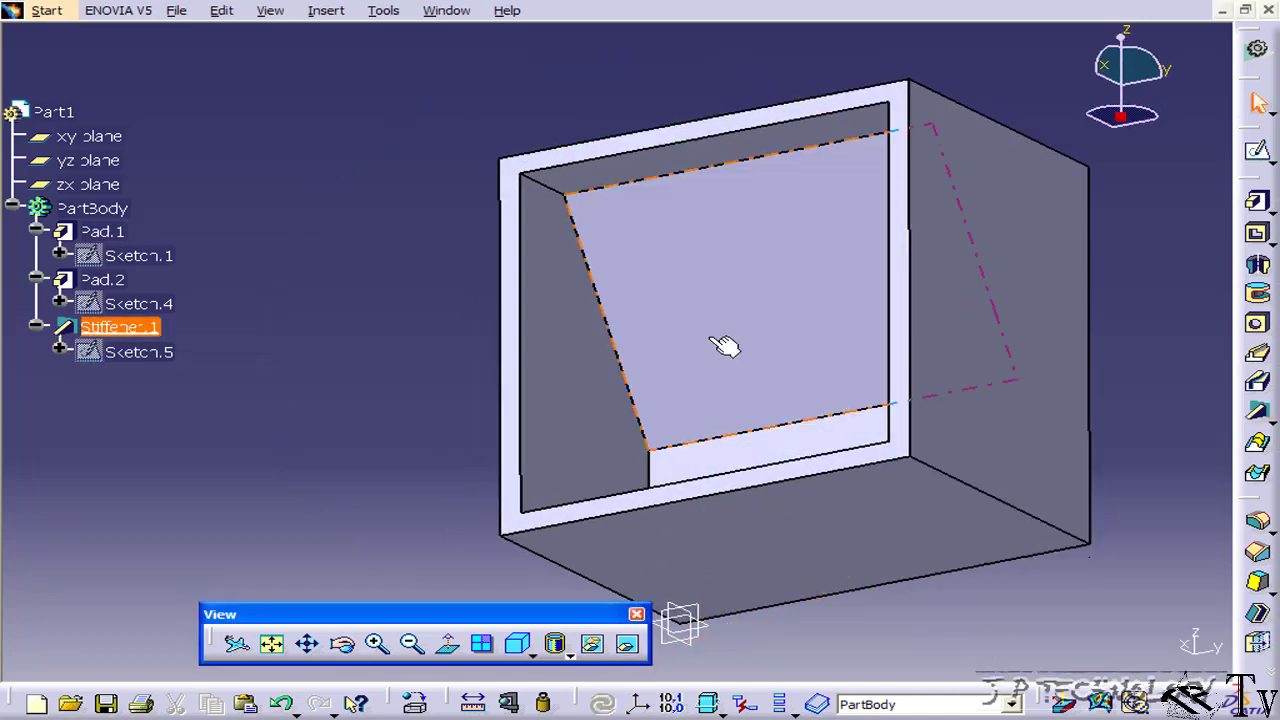
Step: Sketch a rectangle on the part face extending above and below the box
mouse_move(651, 263)
middle_down()
mouse_move(800, 380)
mouse_move(880, 418)
middle_up()
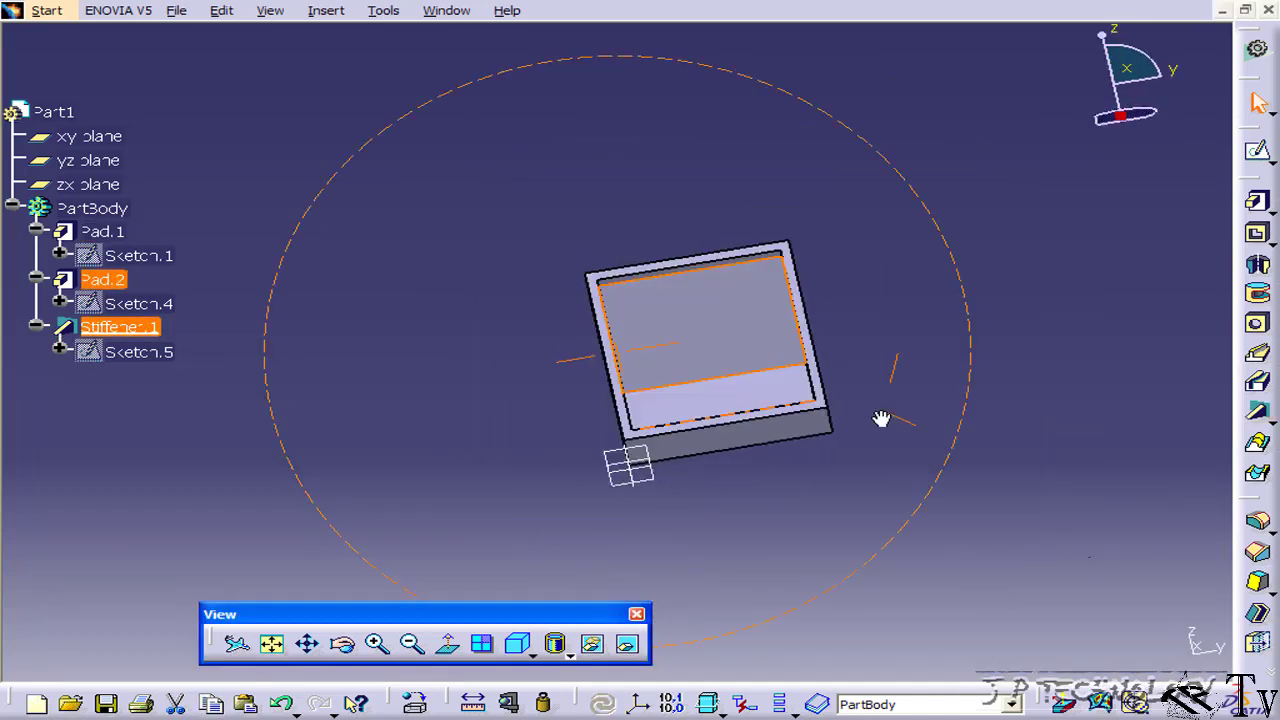
click(748, 408)
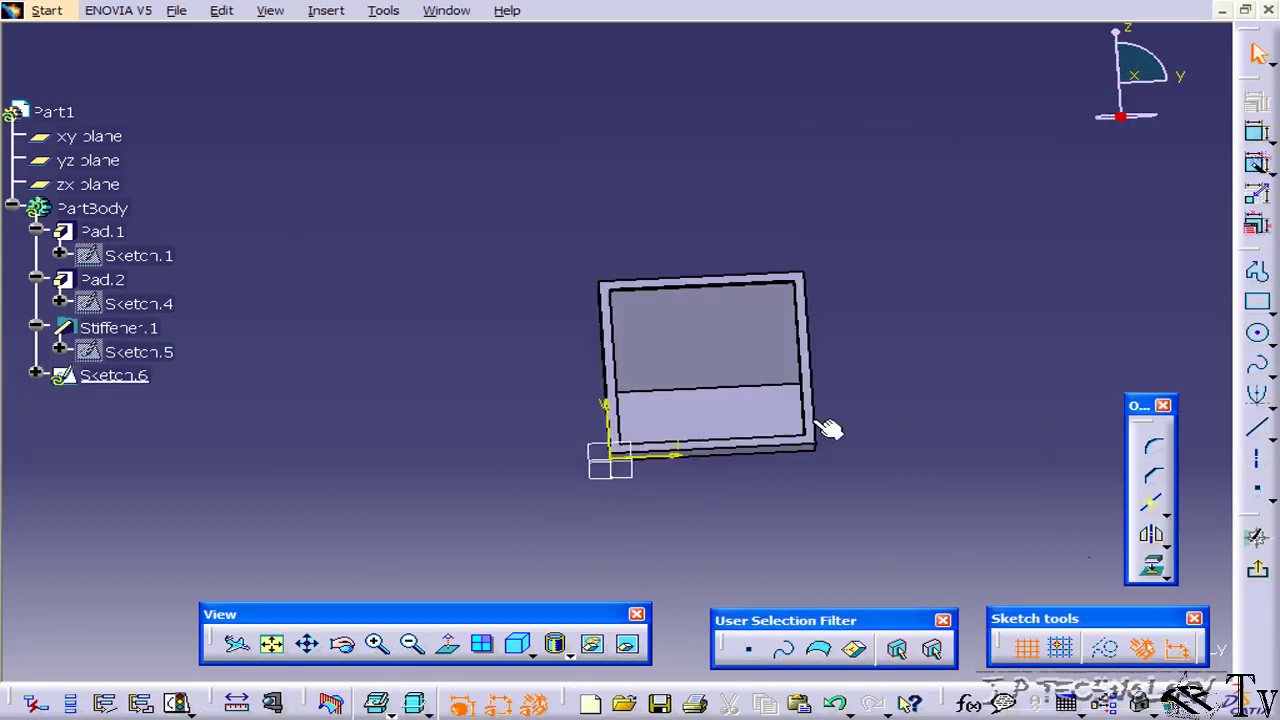
click(1257, 302)
click(683, 222)
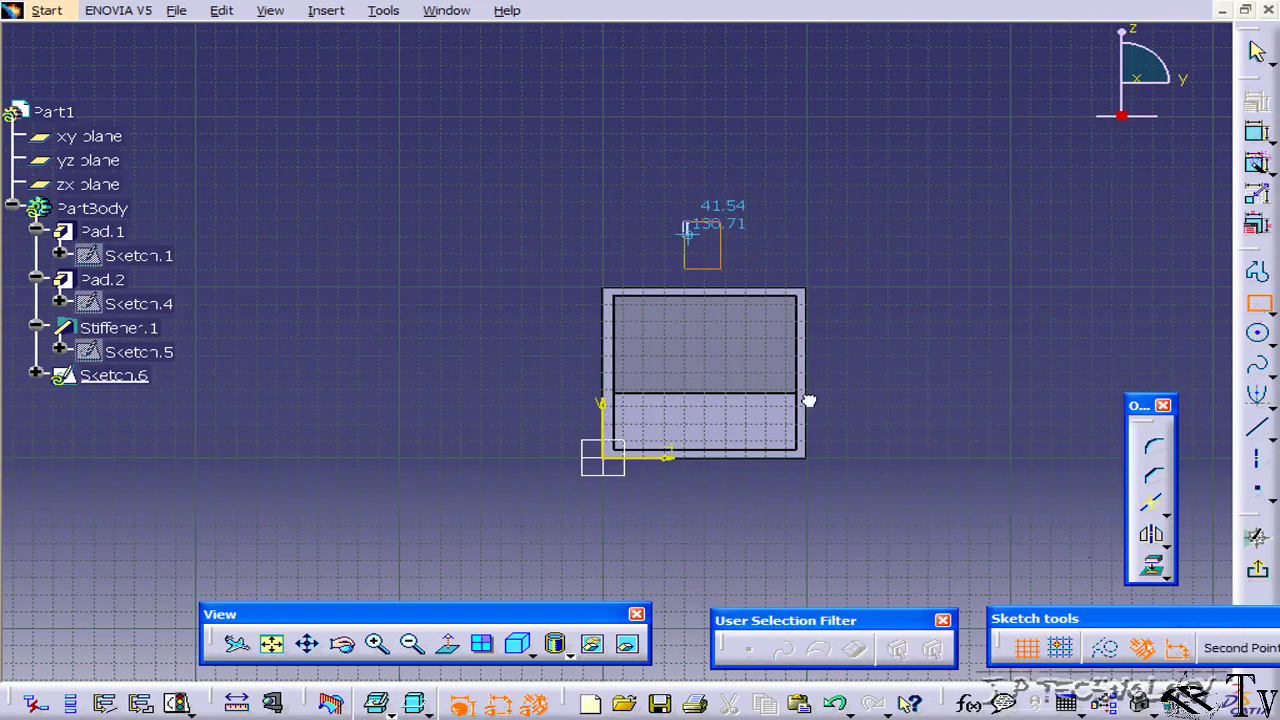
click(927, 538)
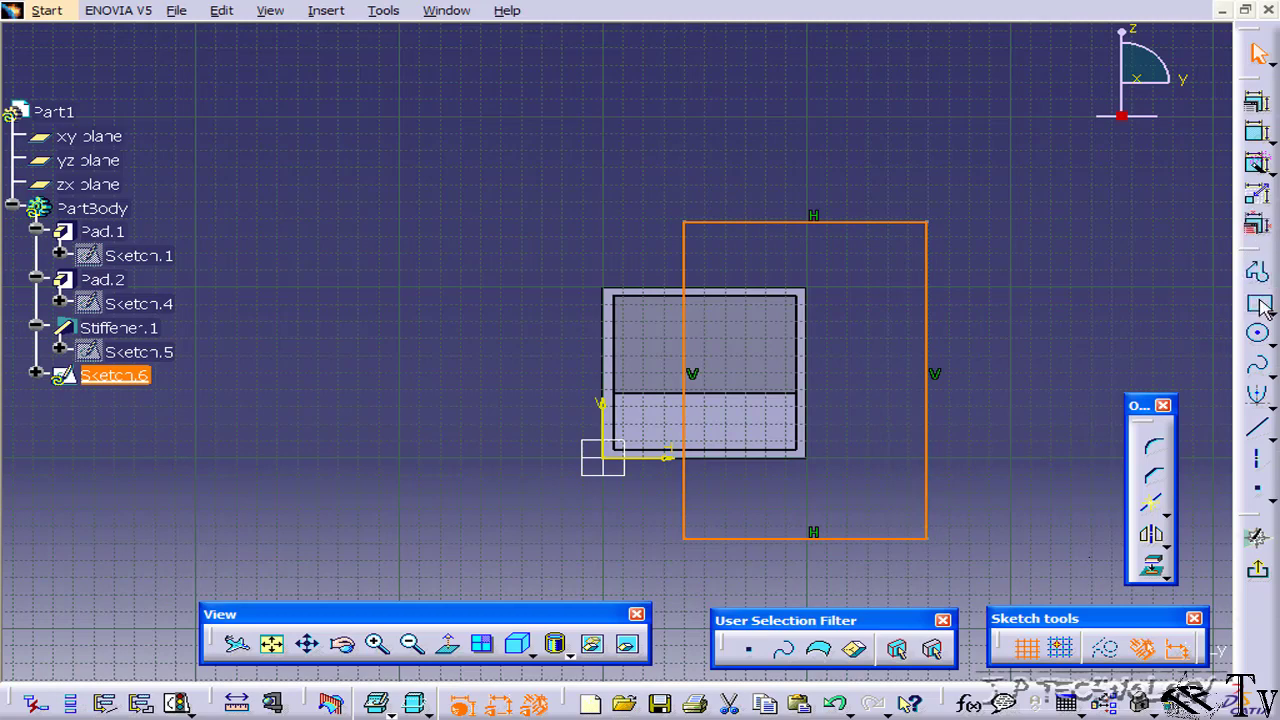
click(1262, 566)
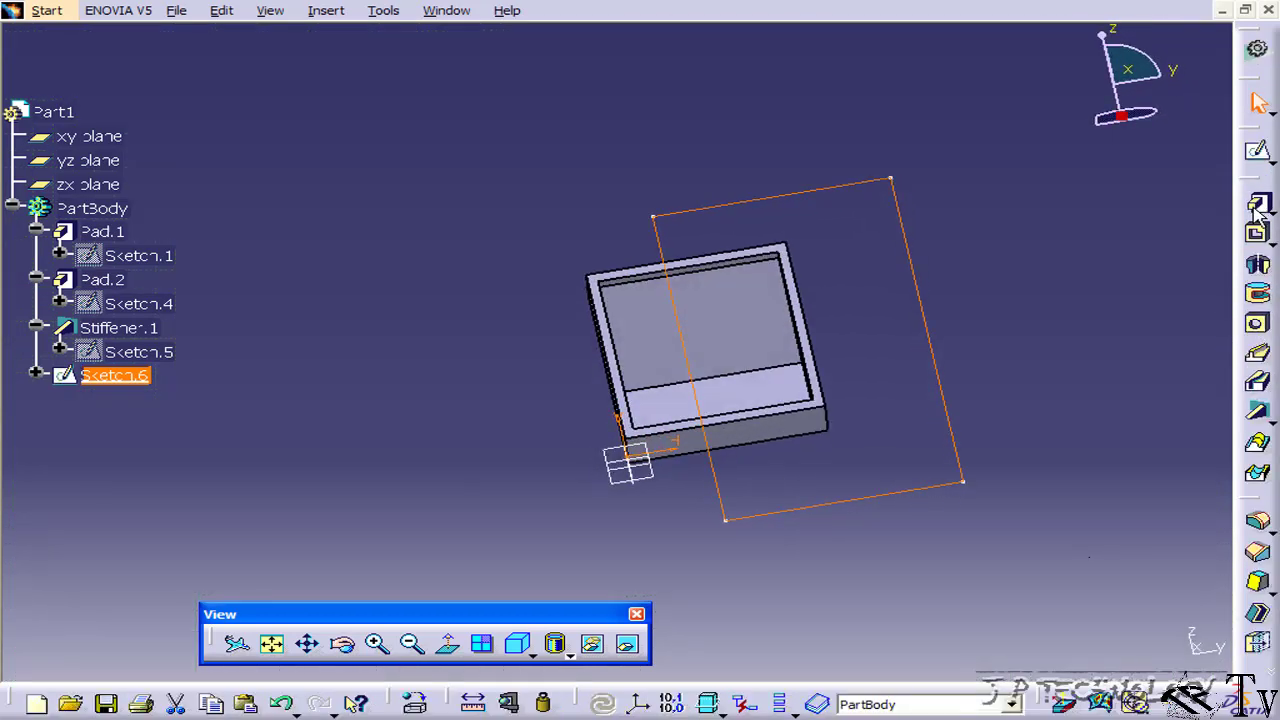
Step: Cut a 50 mm pocket from the rectangle sketch
click(1257, 231)
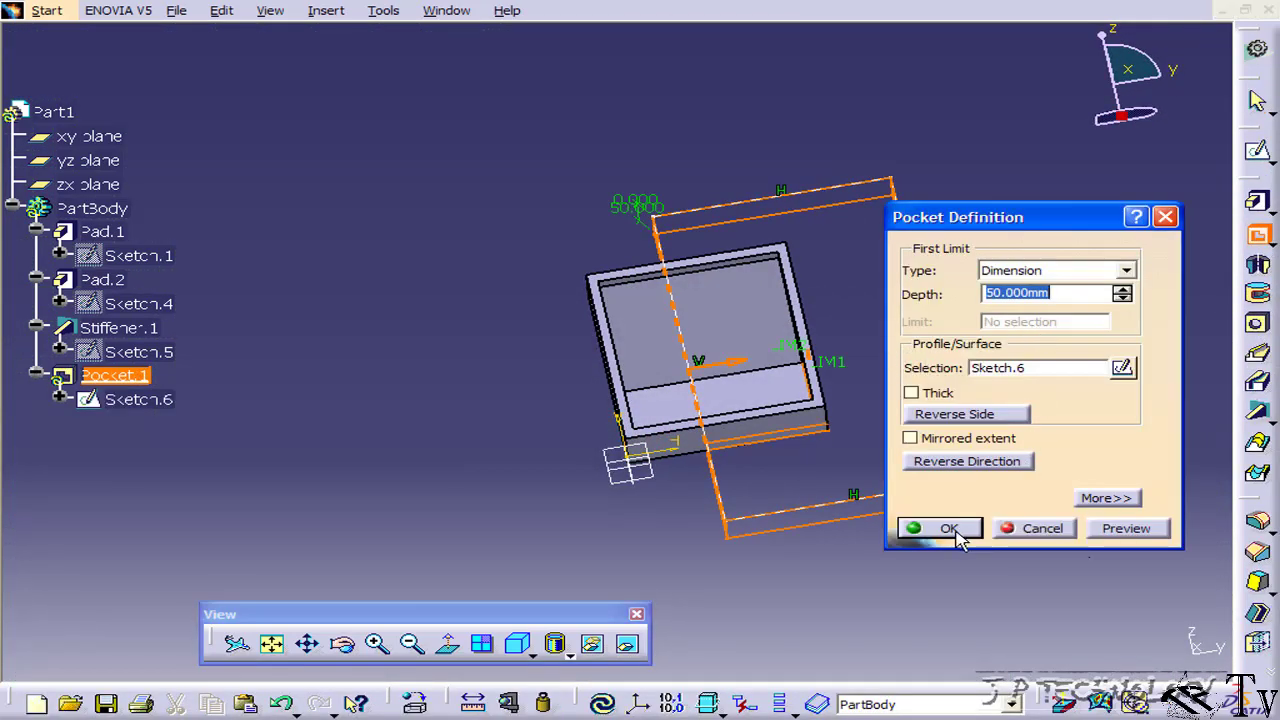
click(948, 528)
middle_drag(763, 466, 334, 125)
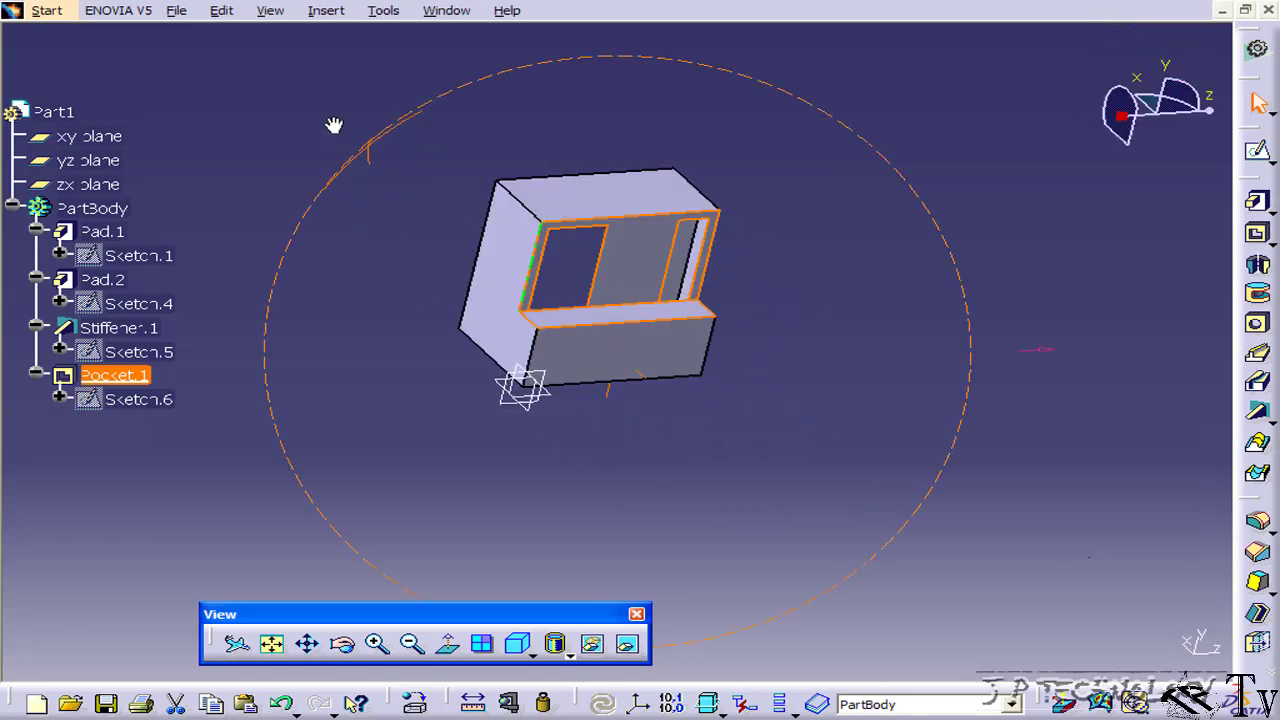
Step: Undo Pocket.1 and Stiffener.1 with Ctrl+Z after inspecting the cut
mouse_move(686, 343)
middle_down()
mouse_move(623, 234)
mouse_move(586, 383)
mouse_move(717, 423)
mouse_move(738, 365)
mouse_move(580, 412)
middle_up()
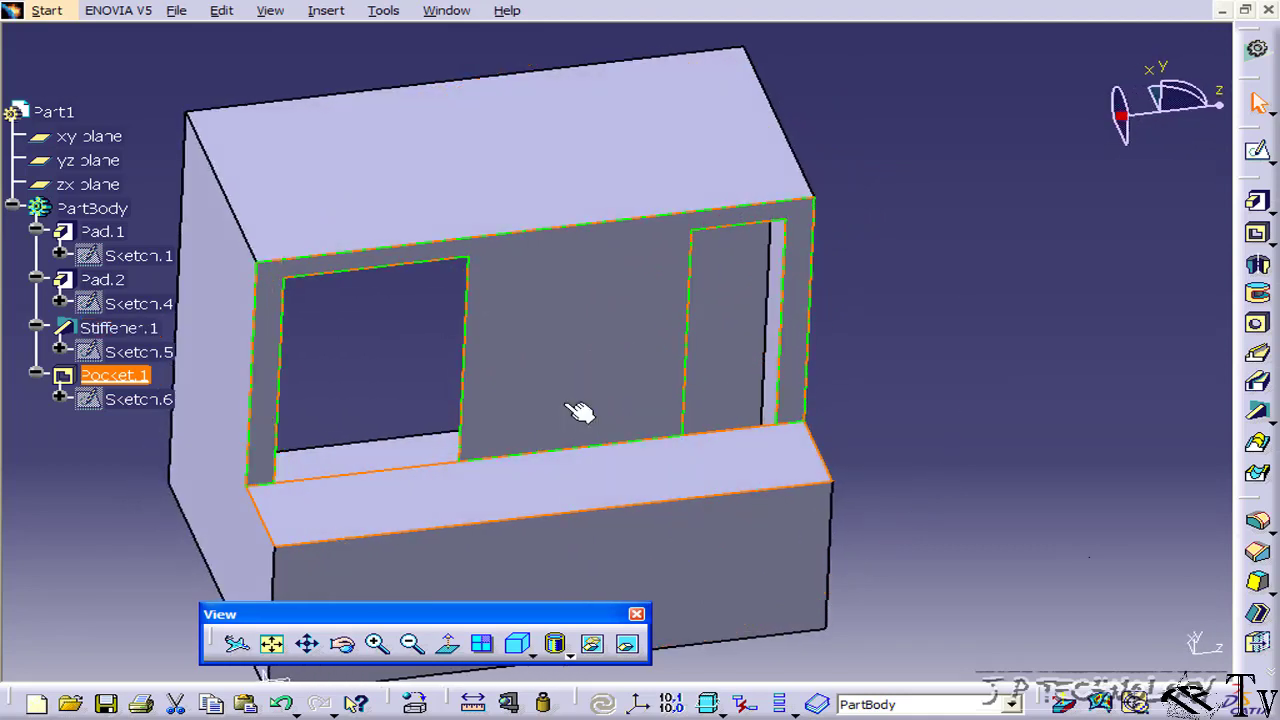
key(ctrl+z)
key(ctrl+z)
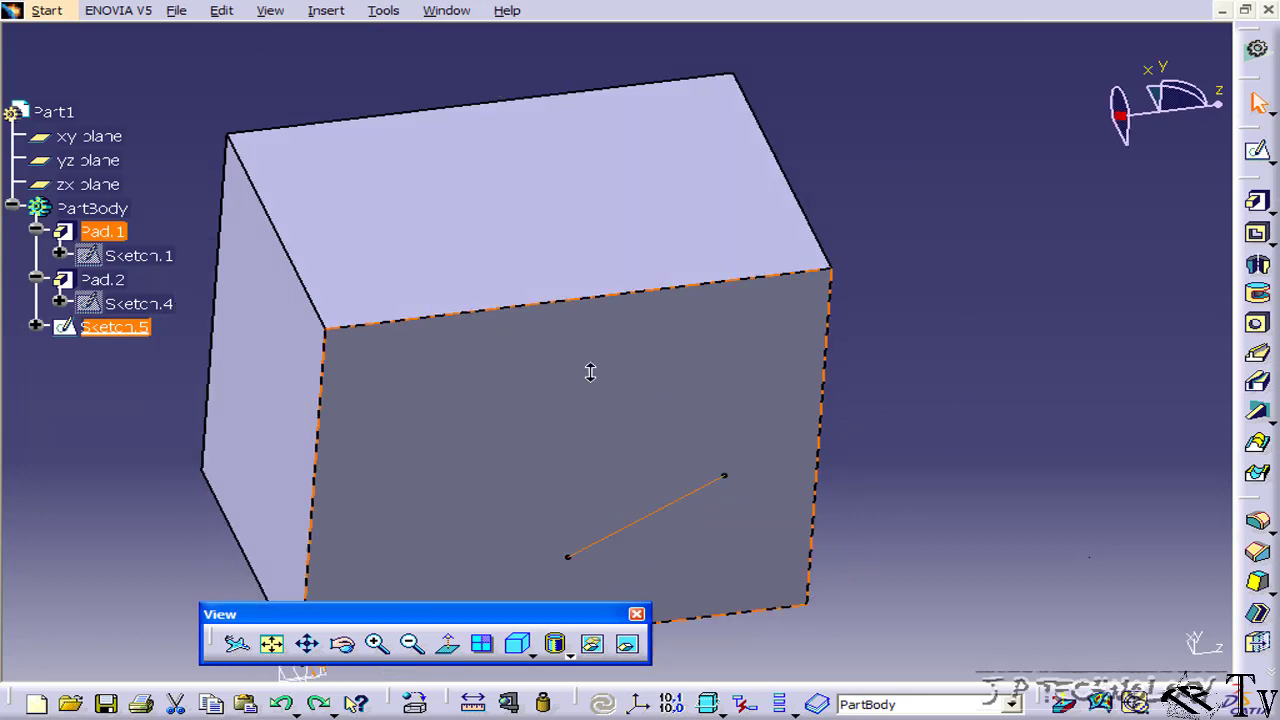
mouse_move(590, 372)
middle_down()
mouse_move(611, 434)
mouse_move(565, 520)
middle_up()
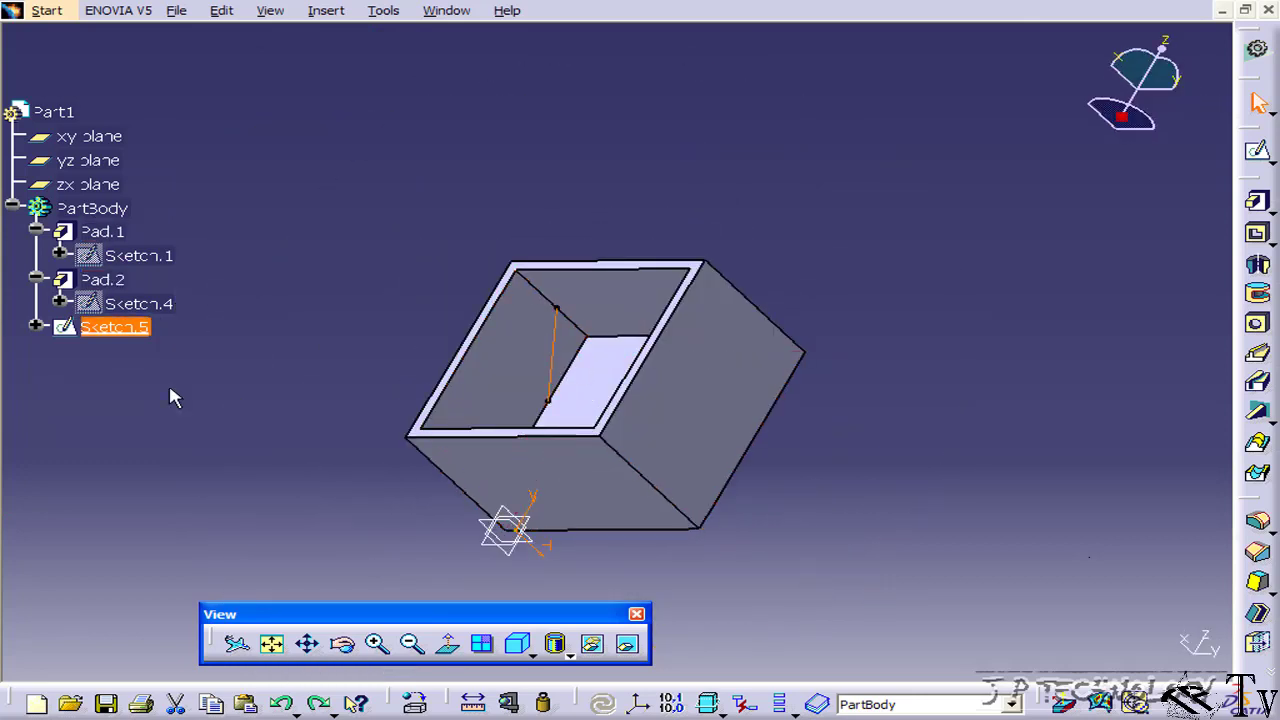
Step: Create a new stiffener from the angled line with its thickness raised two steps
click(1258, 412)
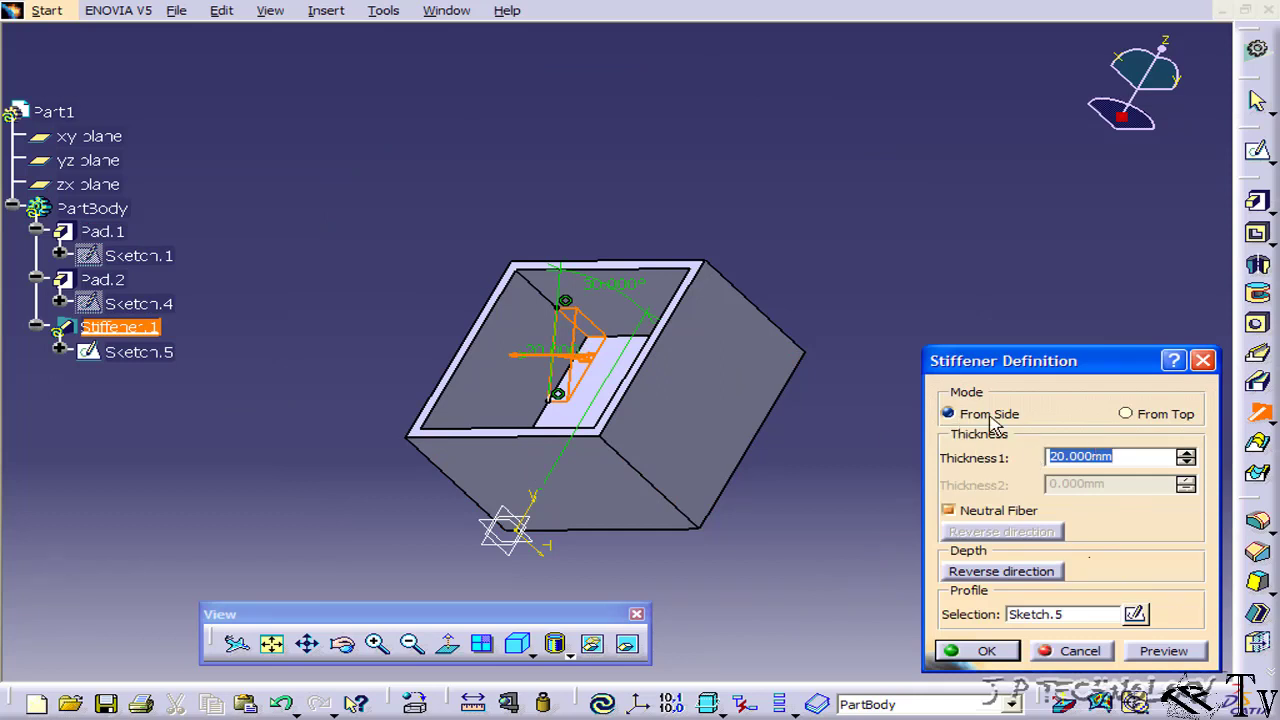
click(1185, 453)
click(1185, 453)
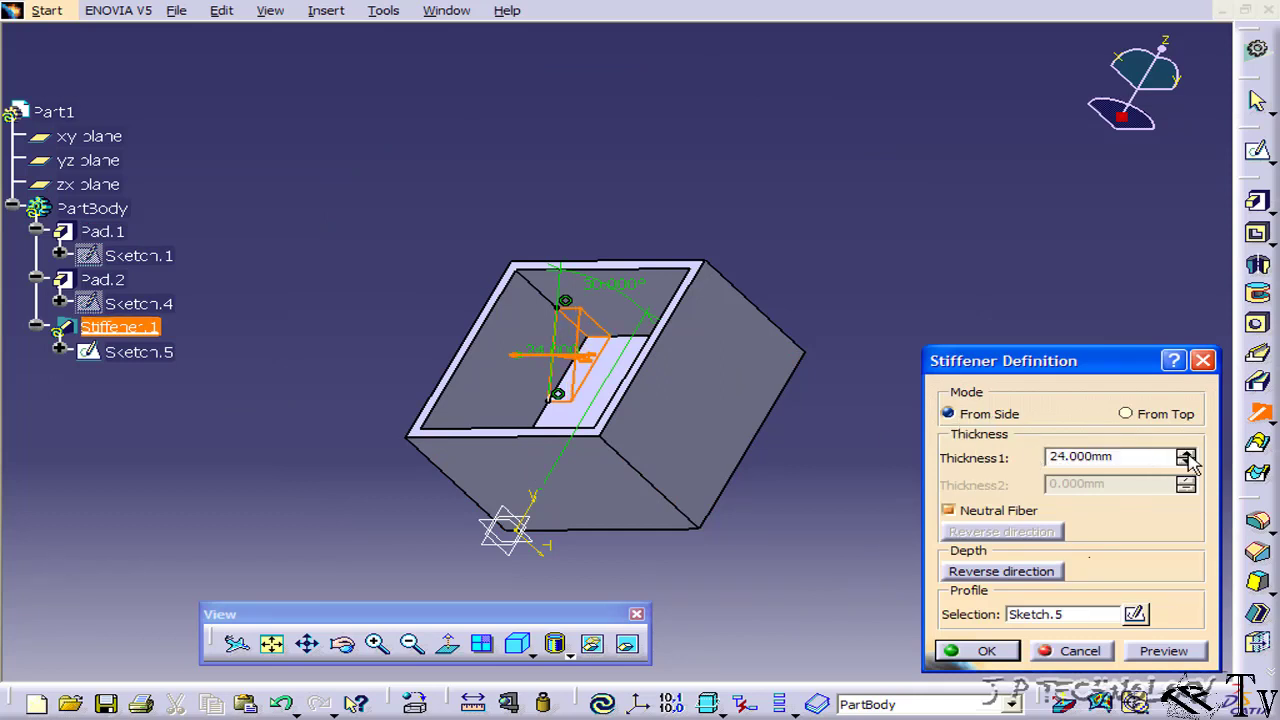
click(978, 651)
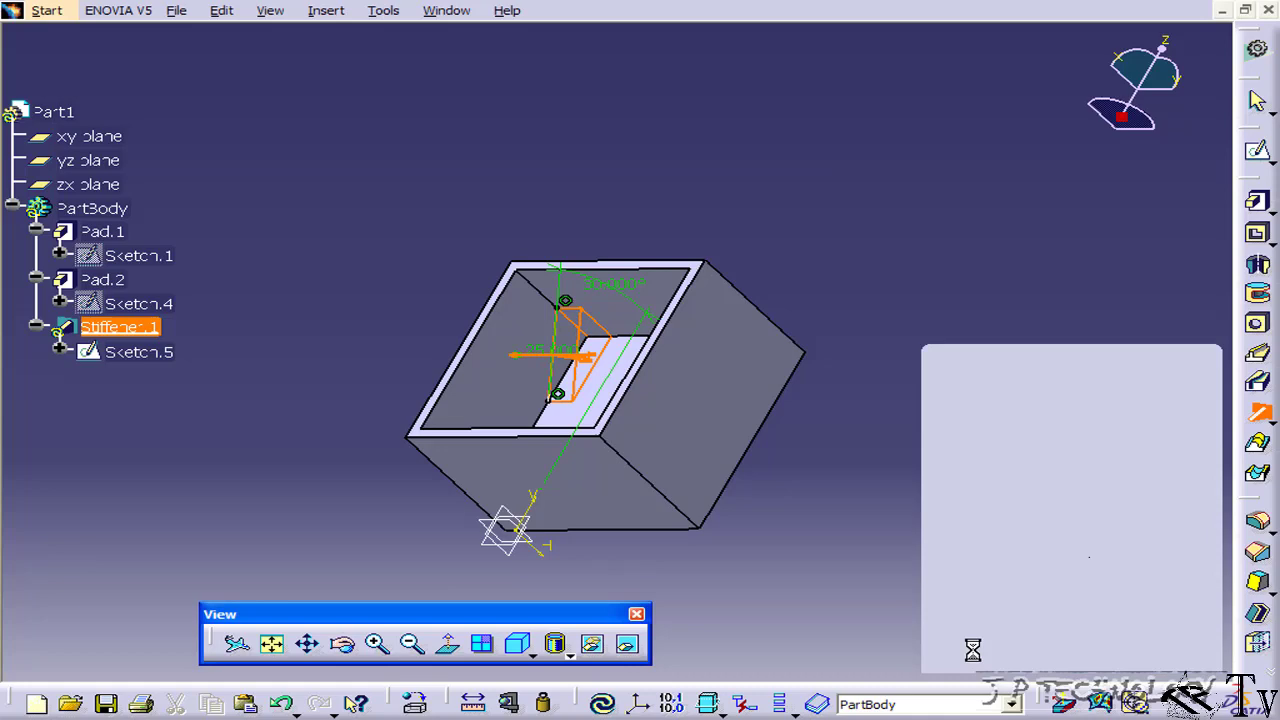
Step: Change the rib line's angle to 60°, which fails the update
click(133, 352)
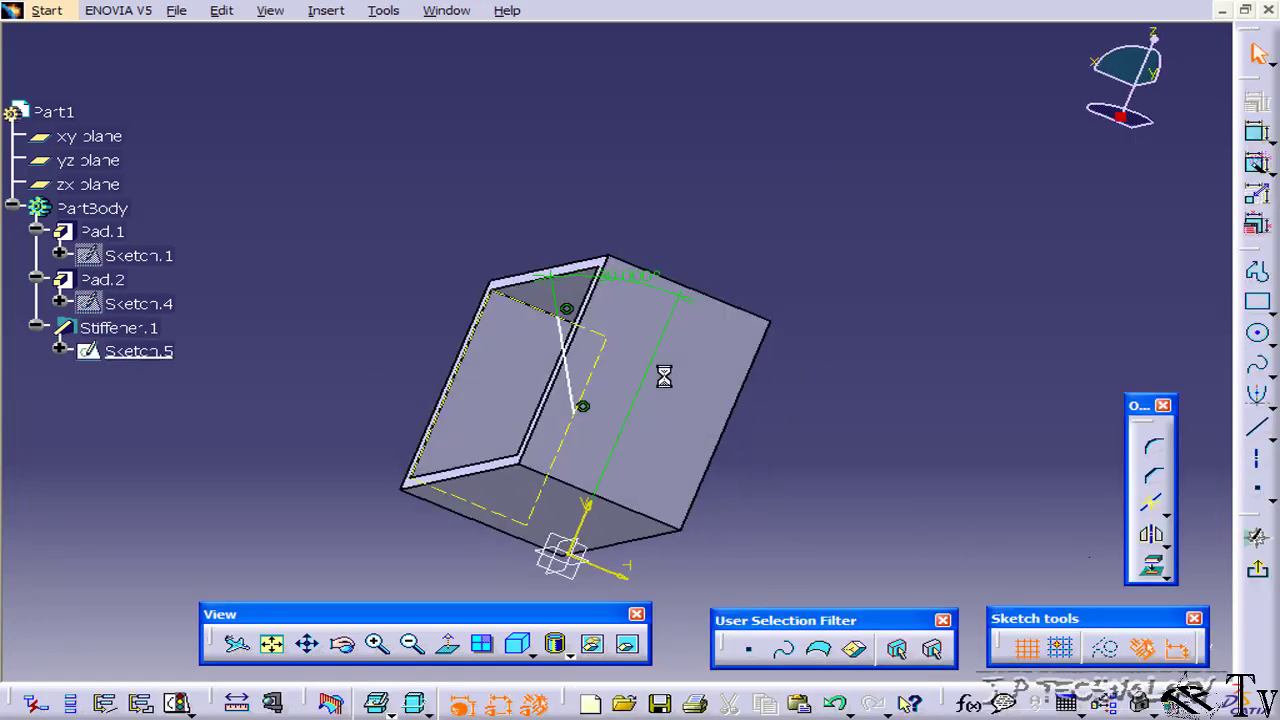
double_click(564, 303)
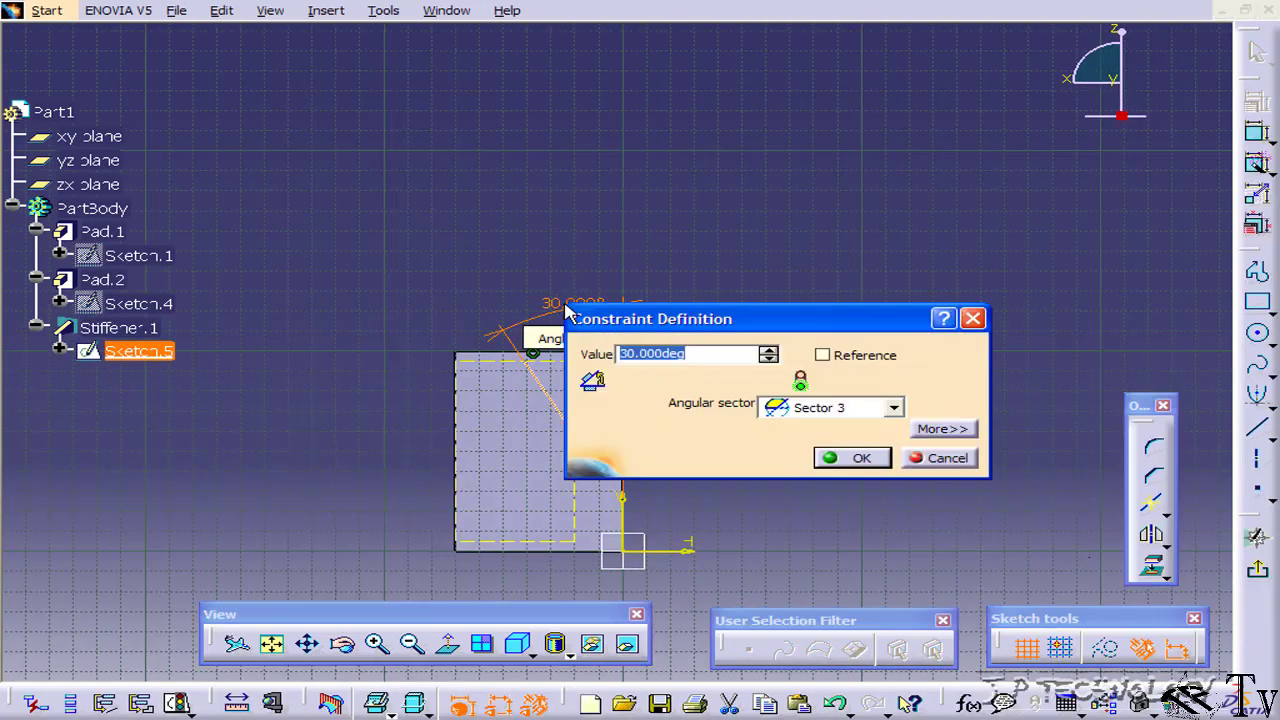
text(60)
key(Return)
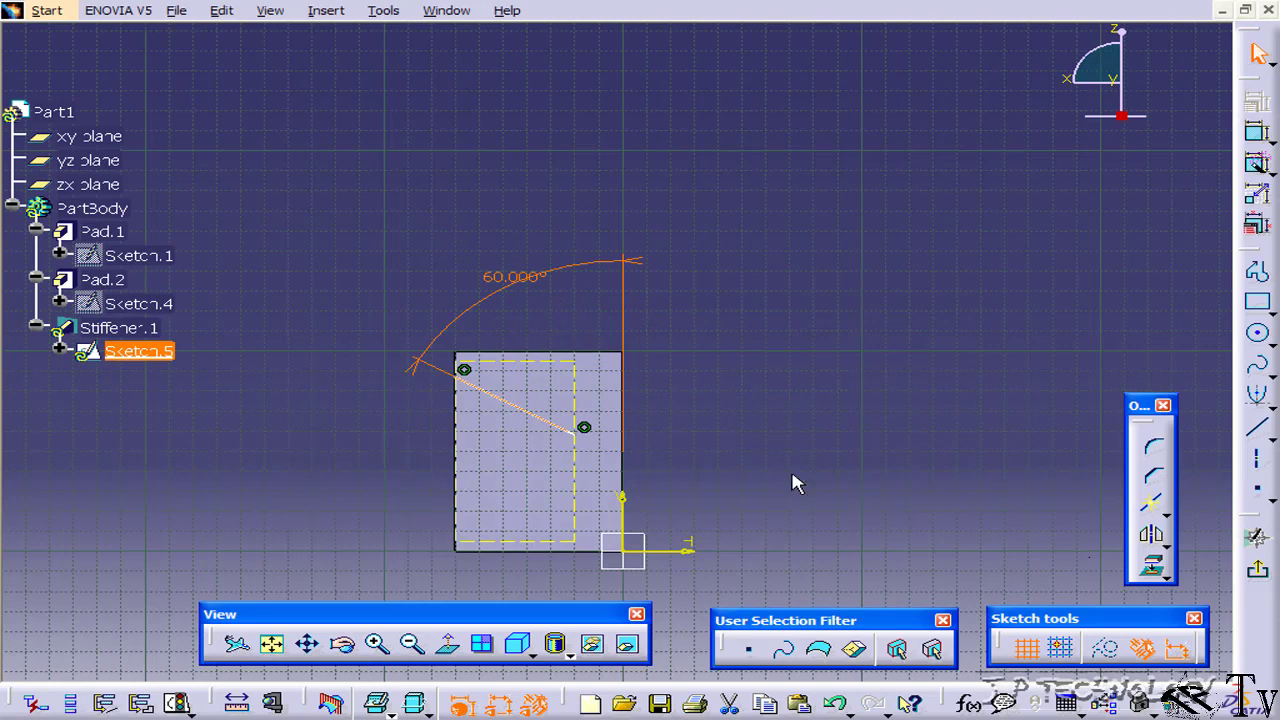
click(1257, 569)
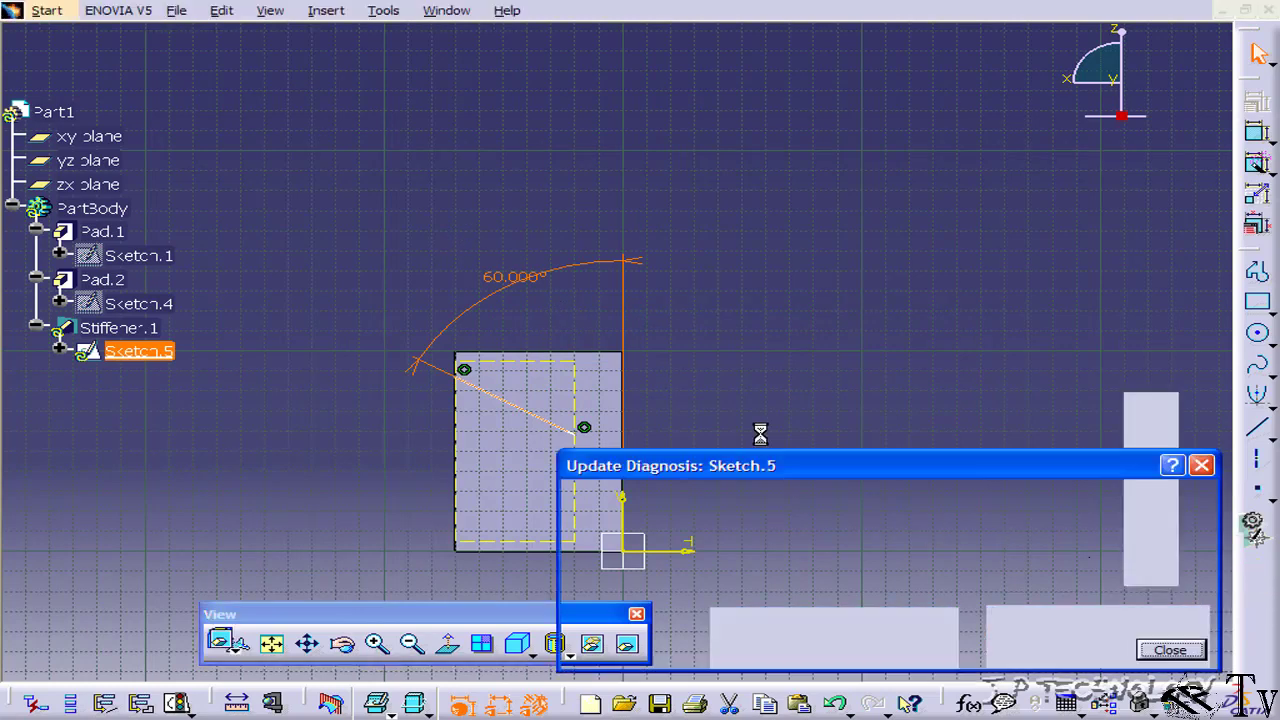
click(1168, 650)
Step: Set the rib line's angle to 45° with its upper end on the top edge
click(112, 350)
double_click(117, 352)
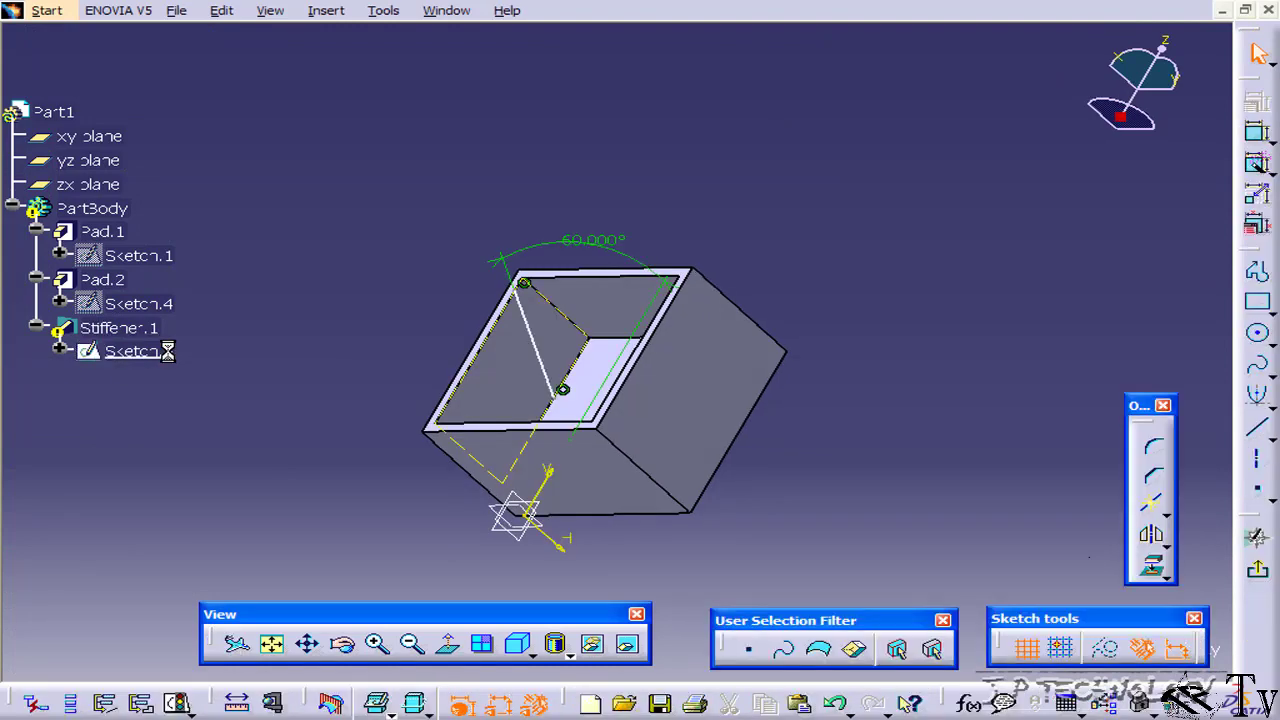
double_click(511, 277)
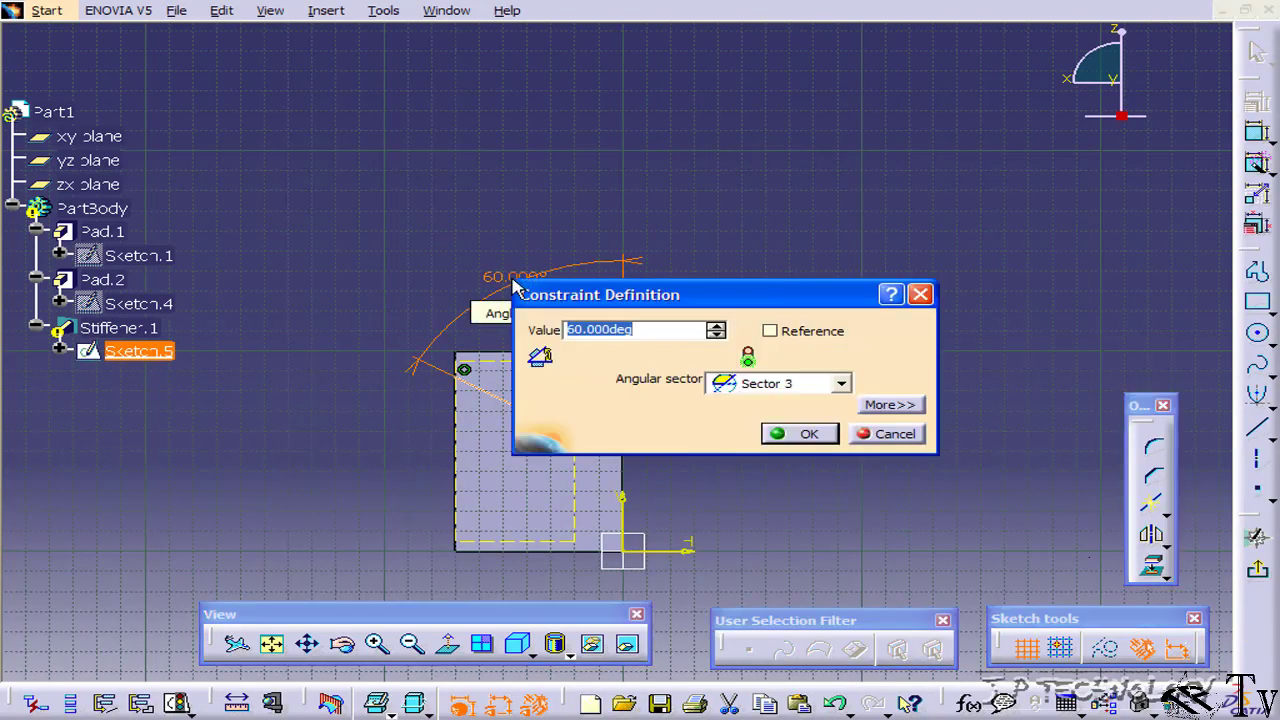
text(45)
key(Return)
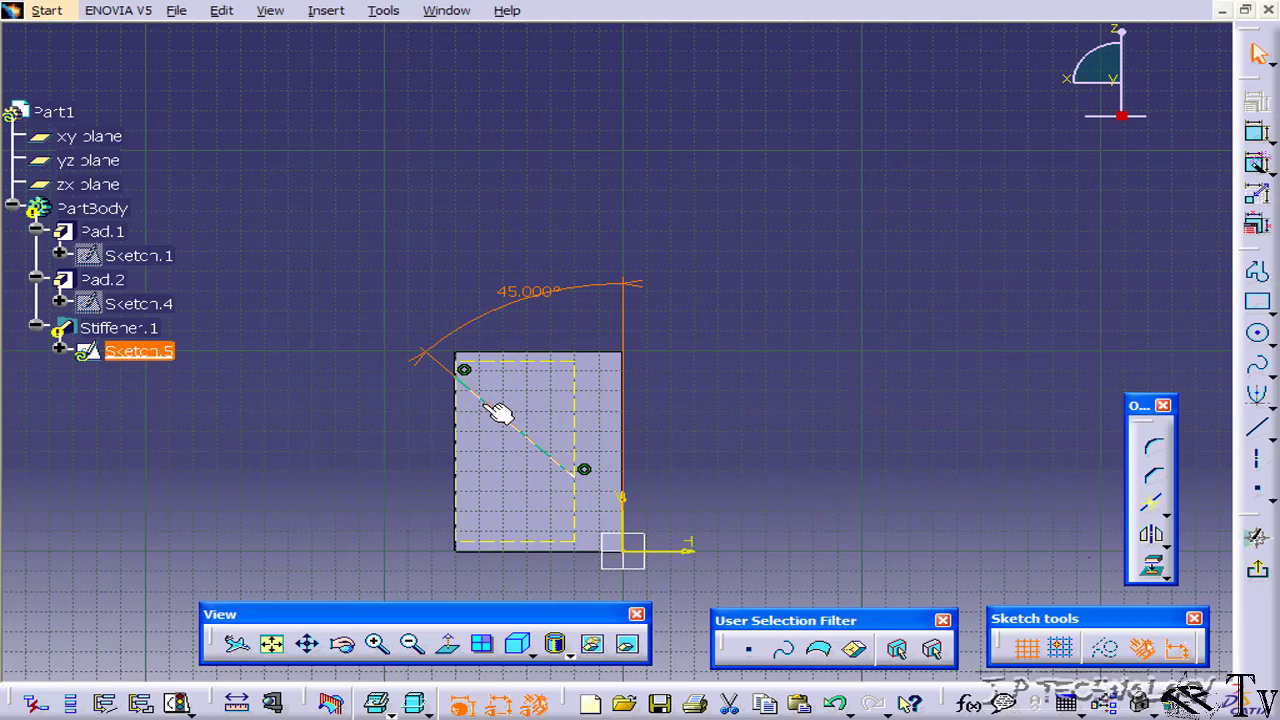
drag(493, 395, 520, 377)
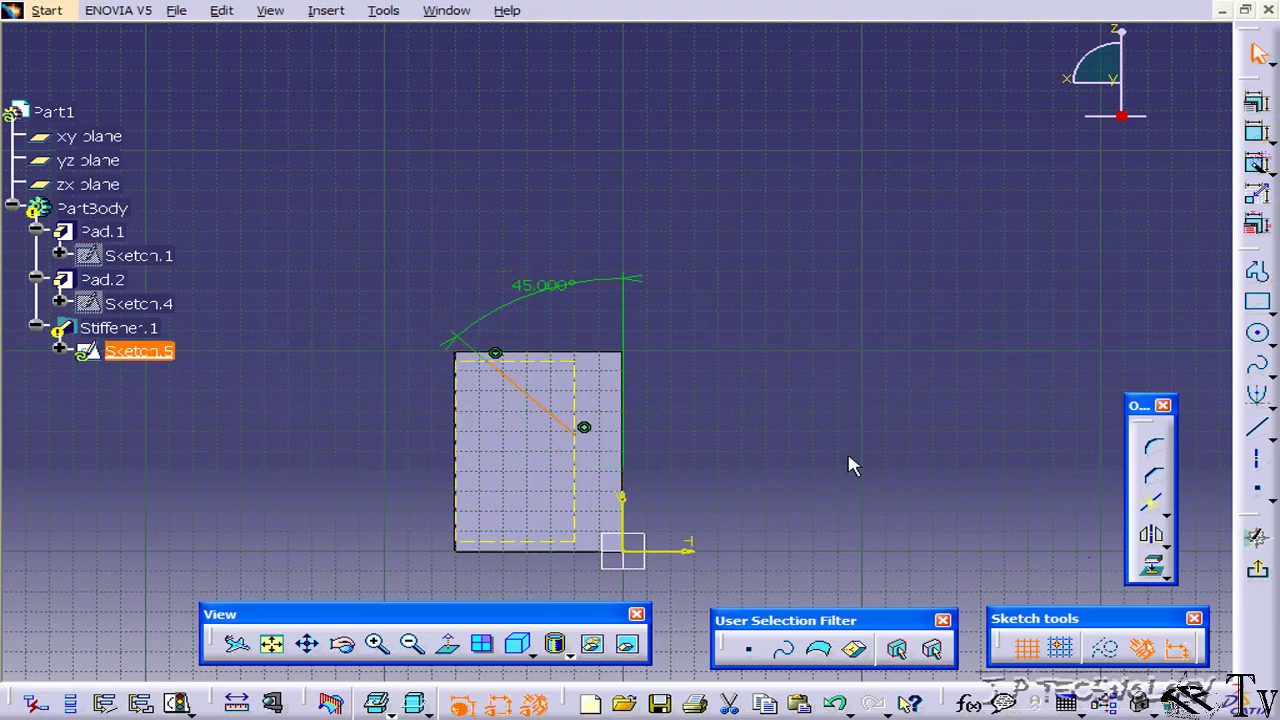
click(1257, 537)
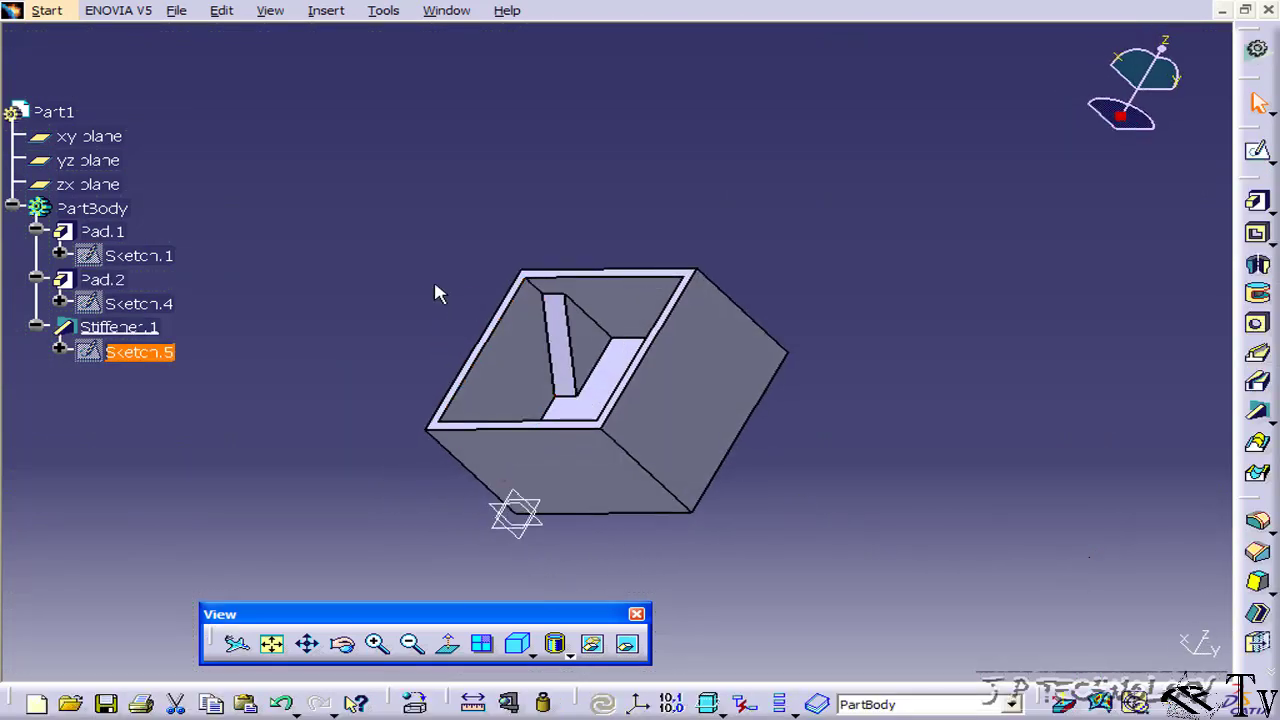
Step: Start a new sketch on the box face with projected edges set to construction
middle_drag(517, 350, 703, 380)
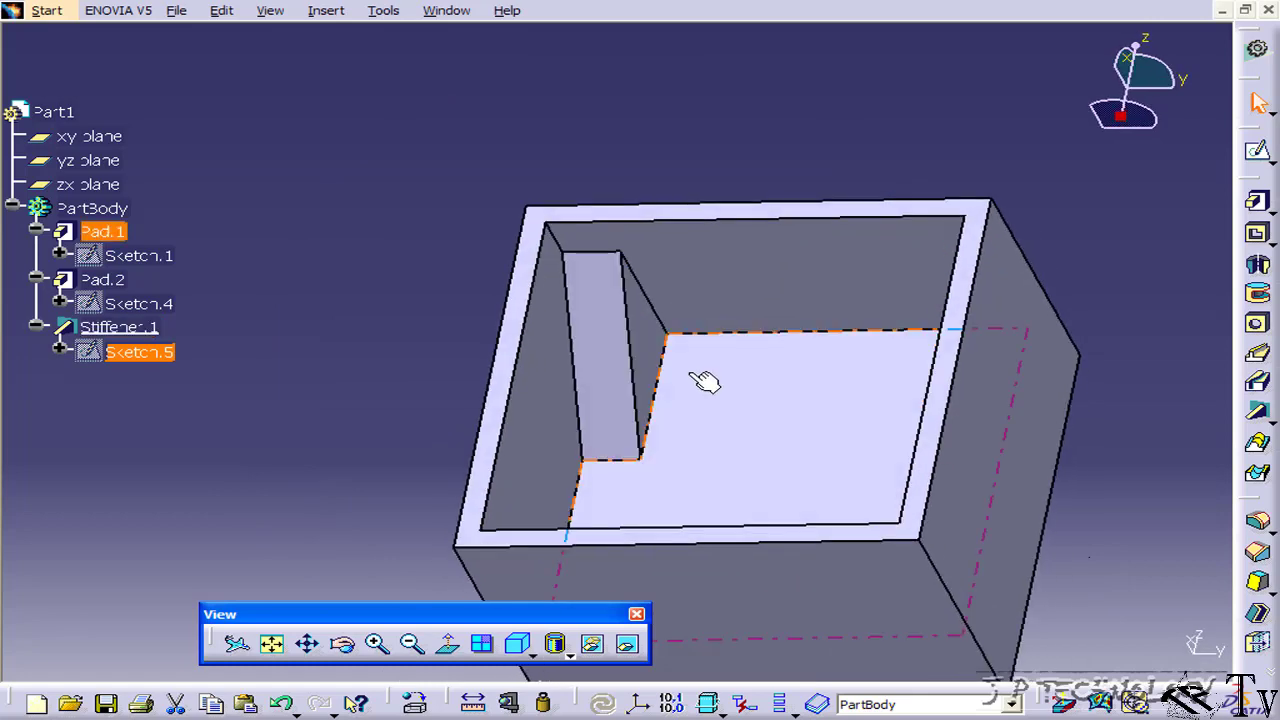
mouse_move(634, 418)
middle_down()
mouse_move(557, 398)
mouse_move(608, 457)
middle_up()
click(646, 446)
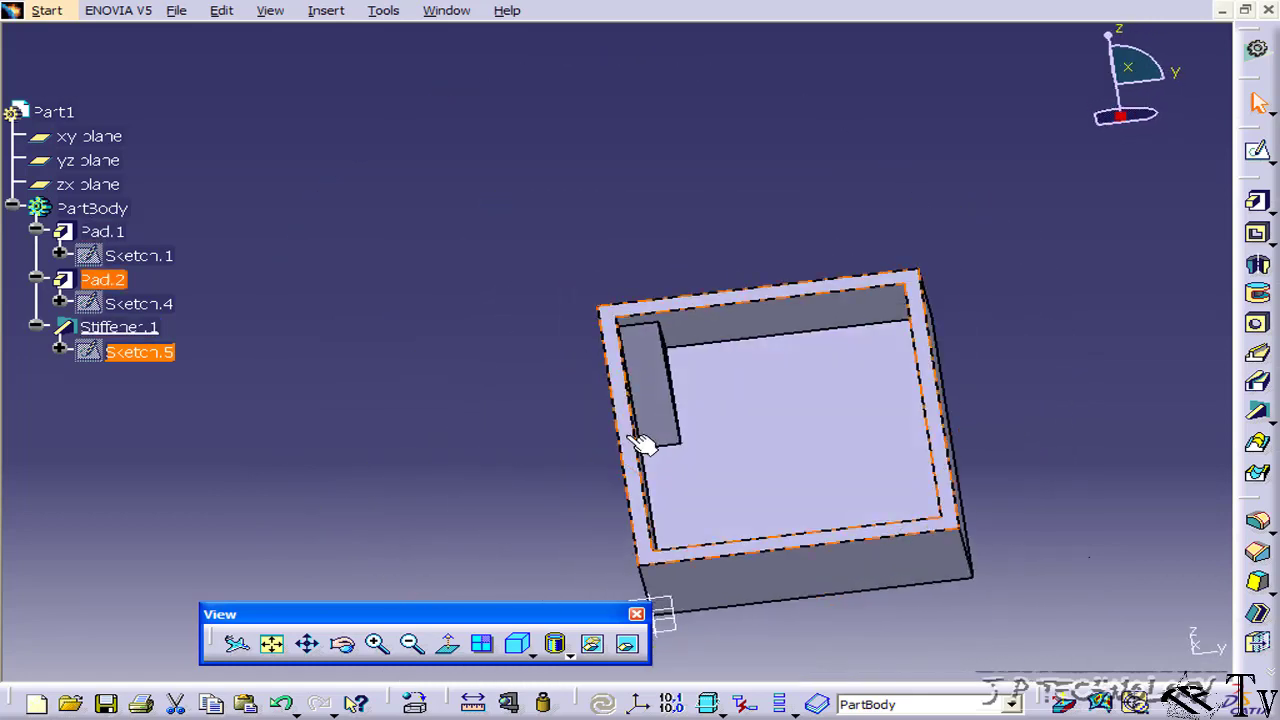
click(1257, 150)
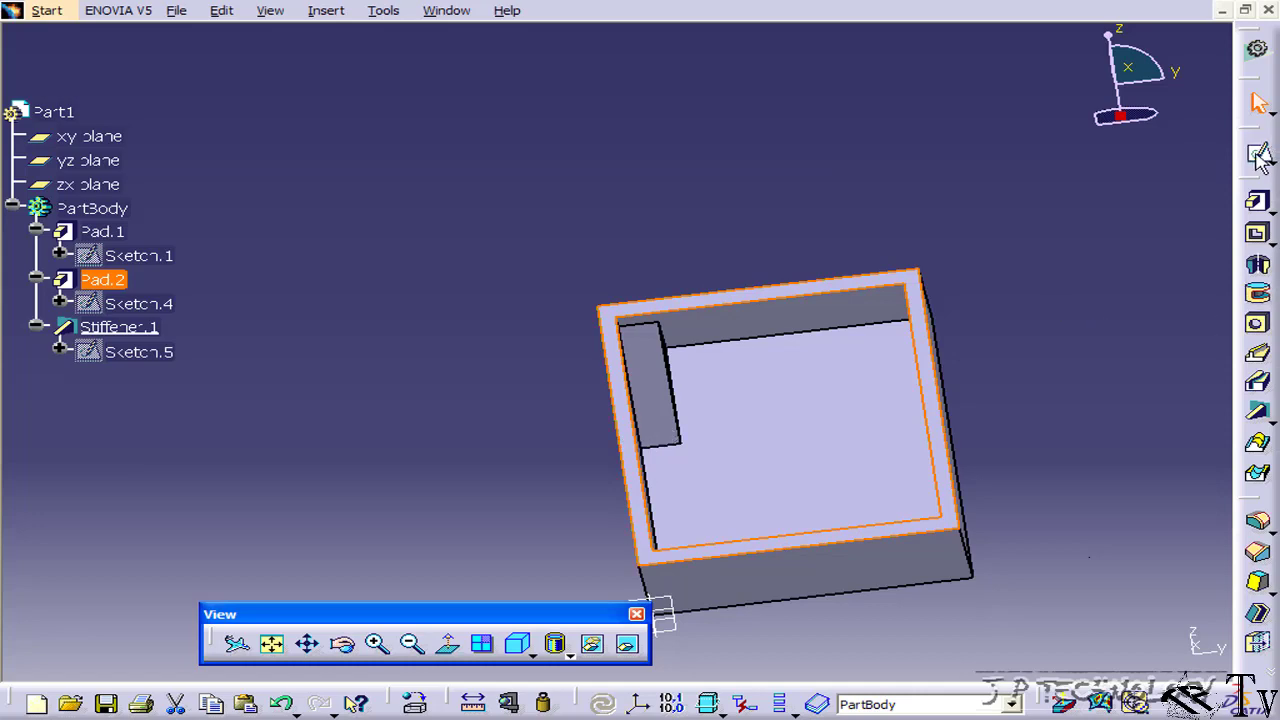
click(934, 414)
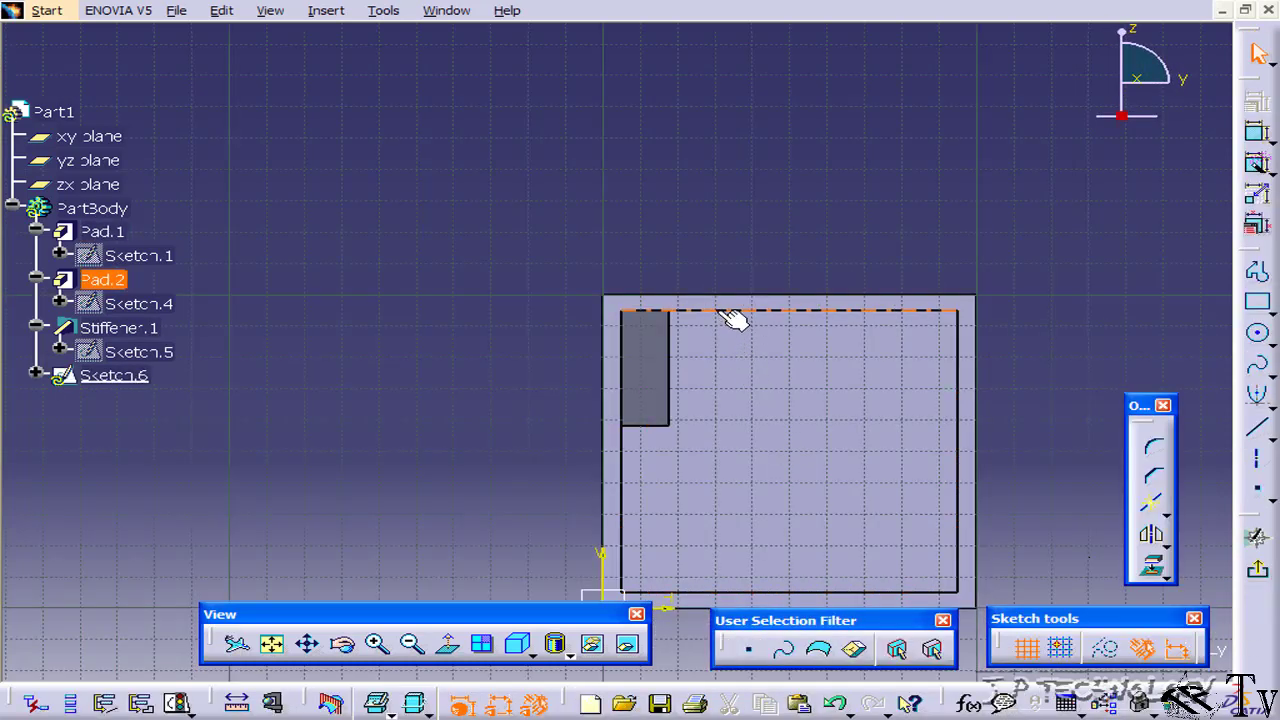
click(688, 470)
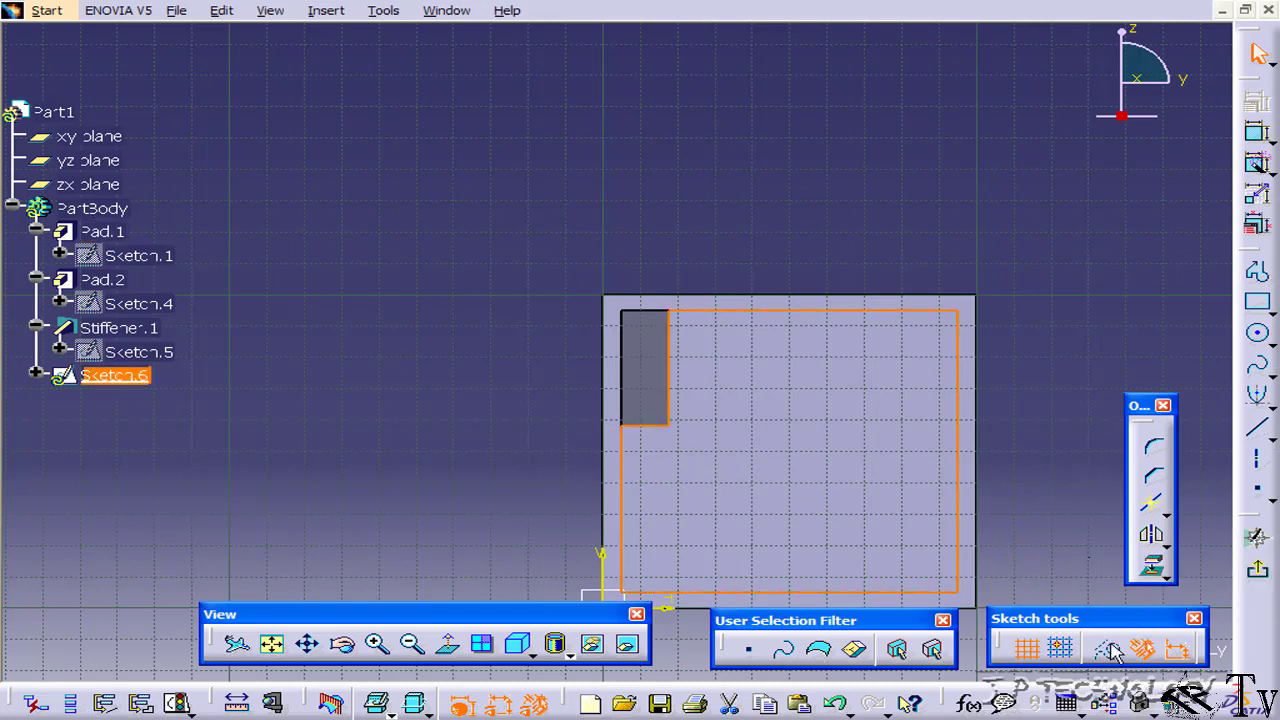
click(1106, 650)
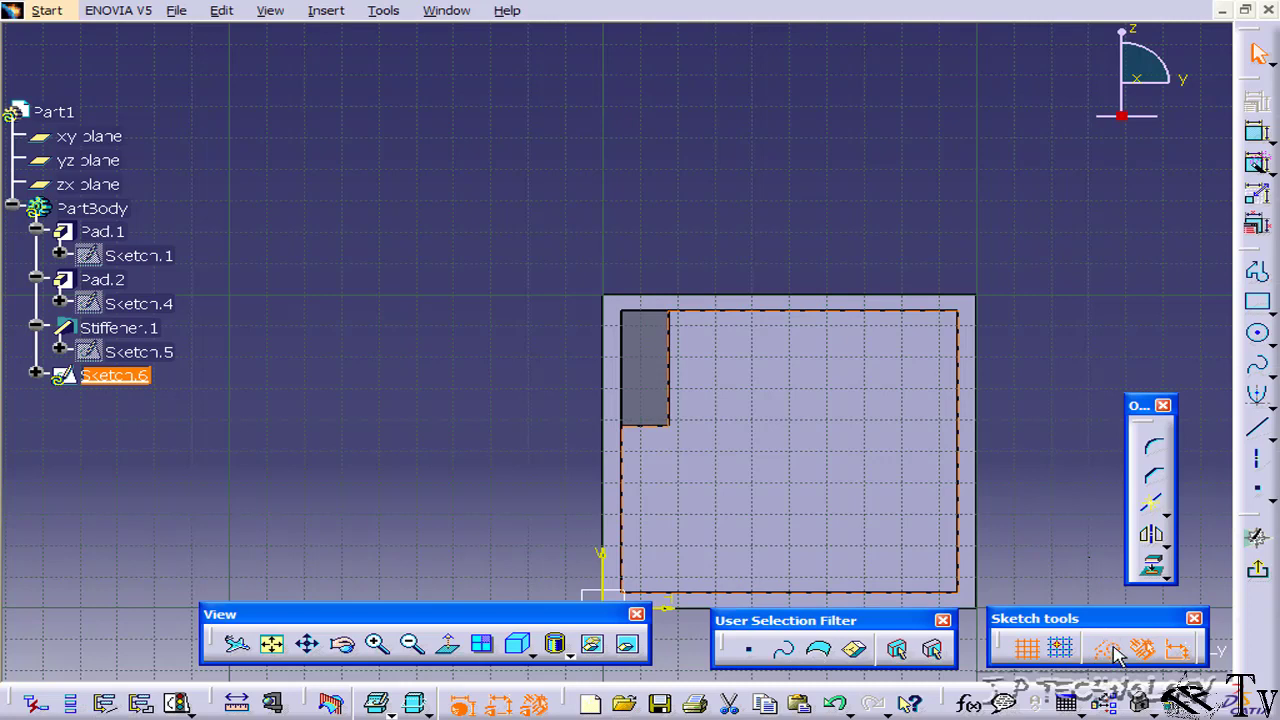
click(1066, 492)
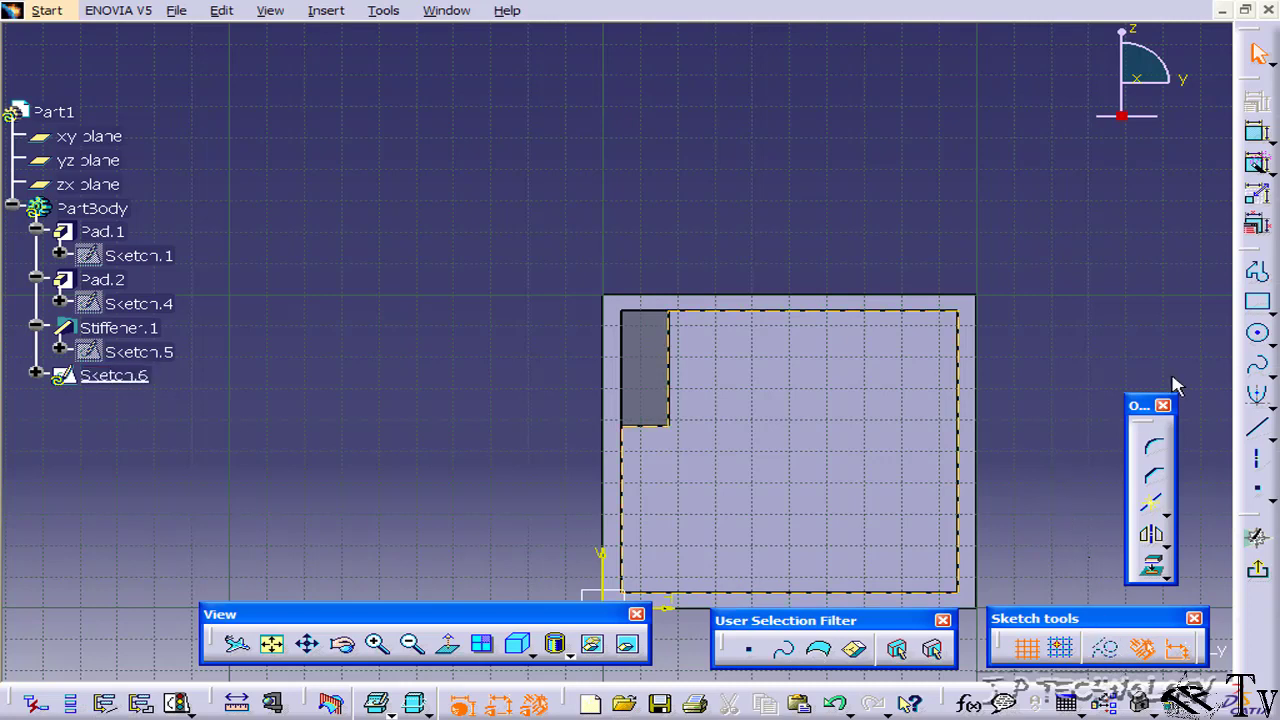
Step: Draw two lines forming a peak from the left inner wall to the right
click(1256, 428)
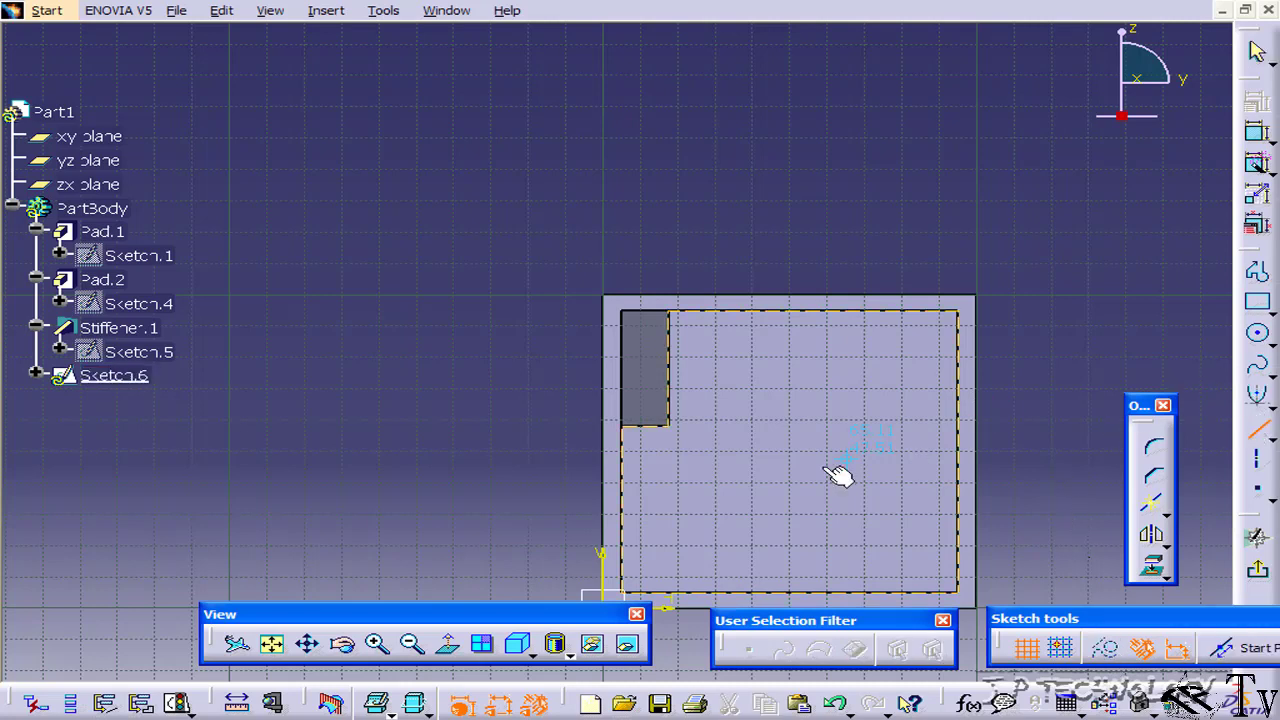
click(630, 494)
click(778, 463)
click(1256, 428)
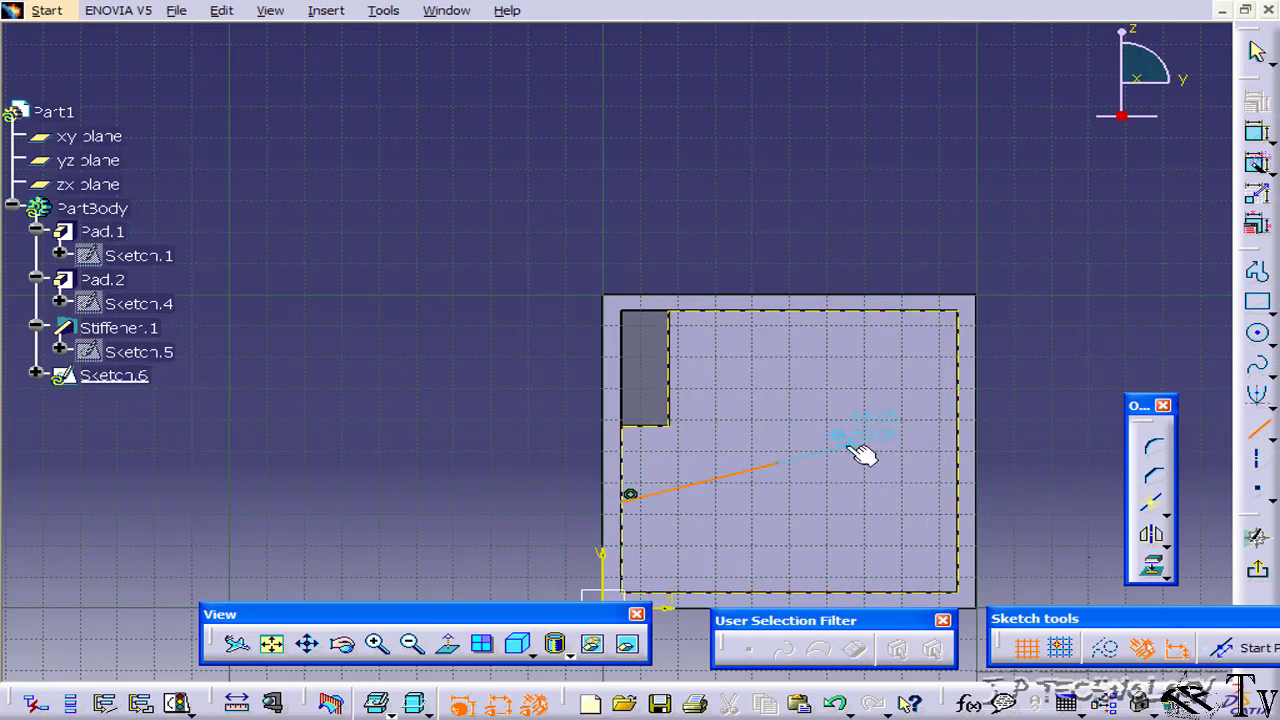
click(778, 463)
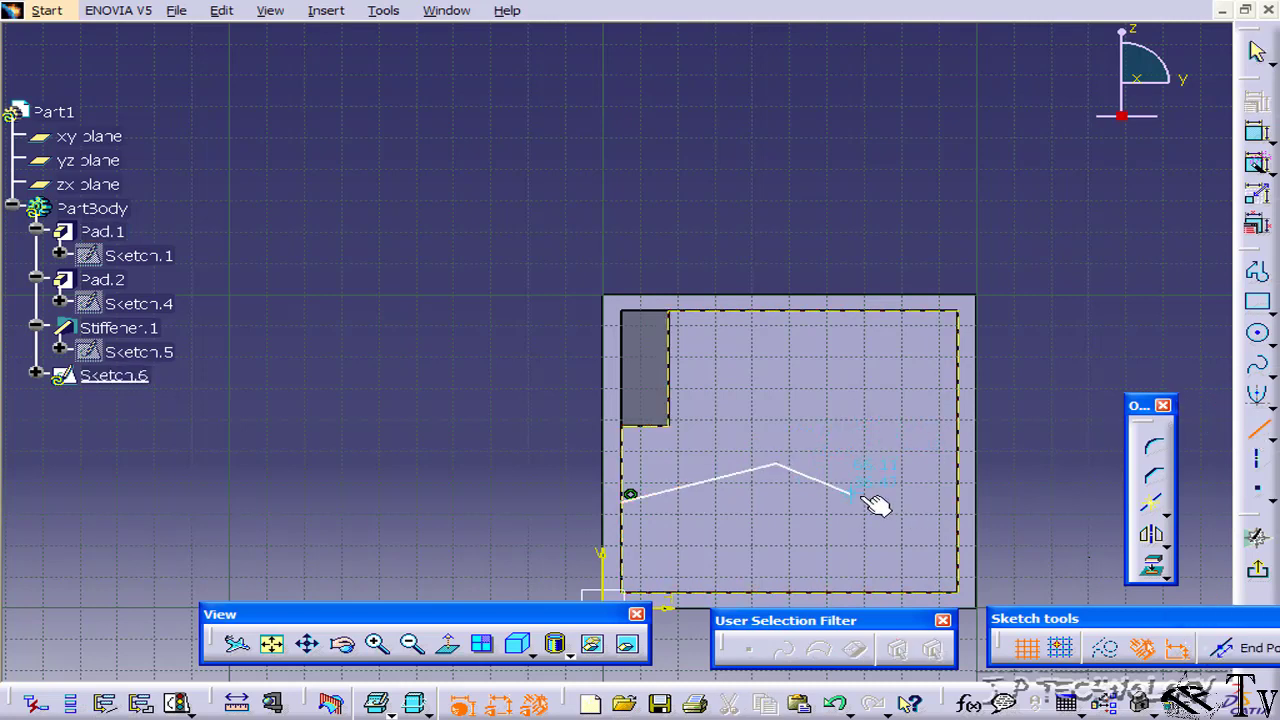
click(958, 516)
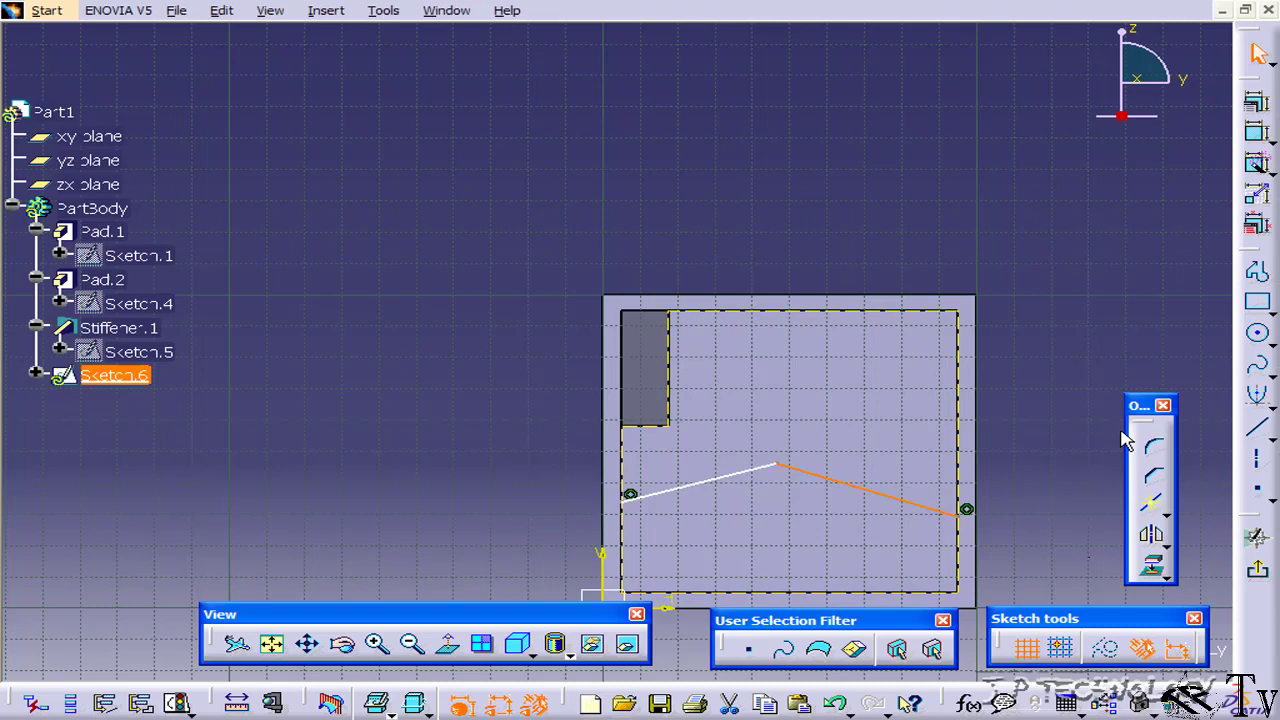
click(1257, 568)
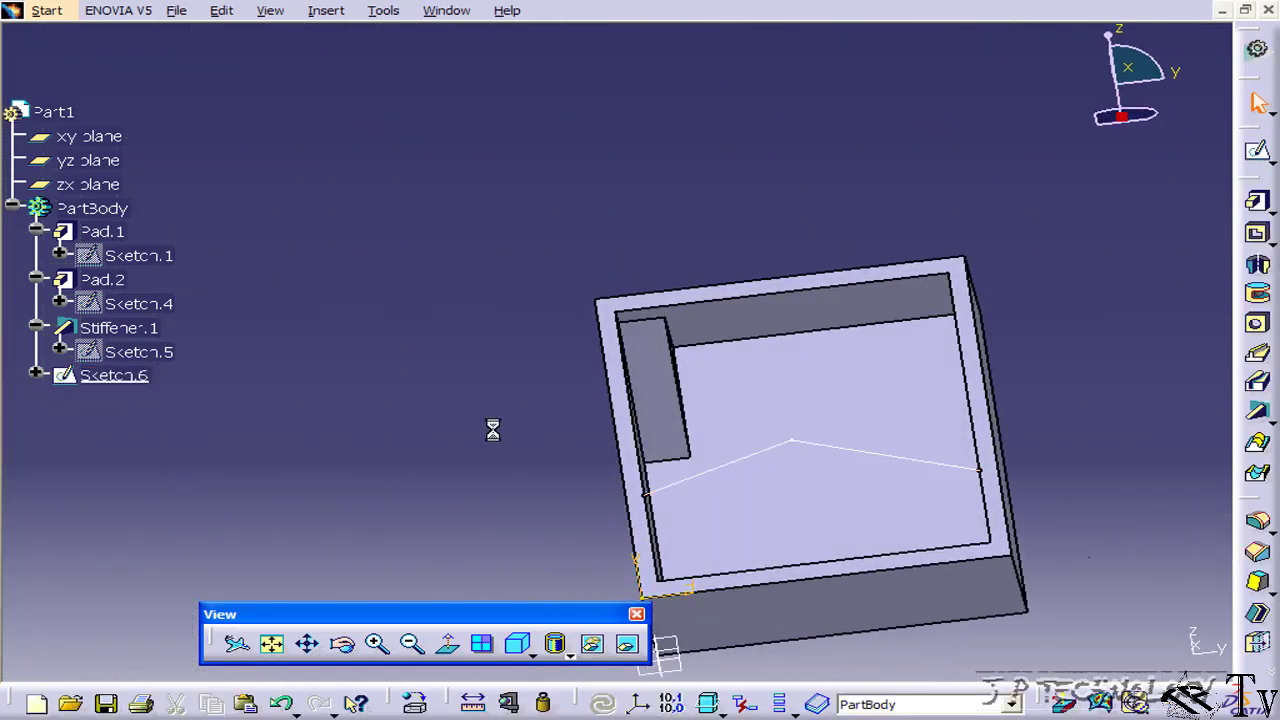
Step: Build Stiffener.2 from Sketch.6 in From Top mode with 5 mm thickness
click(1257, 411)
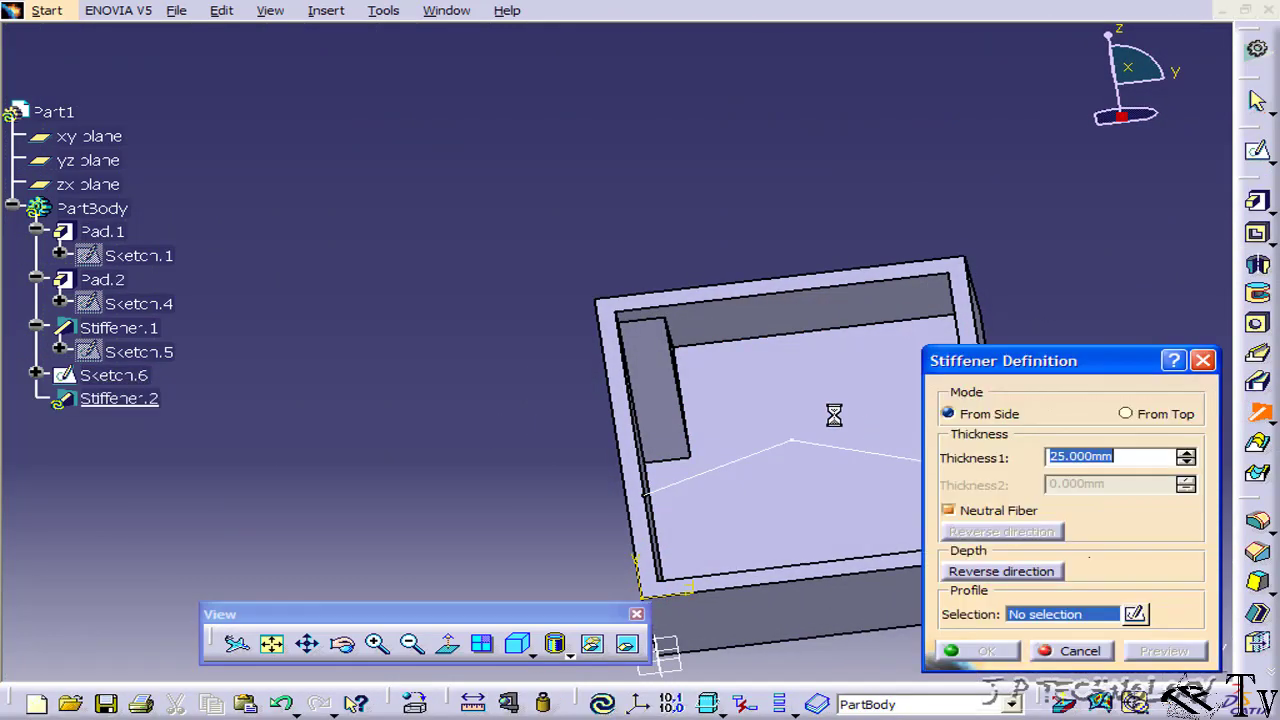
click(786, 452)
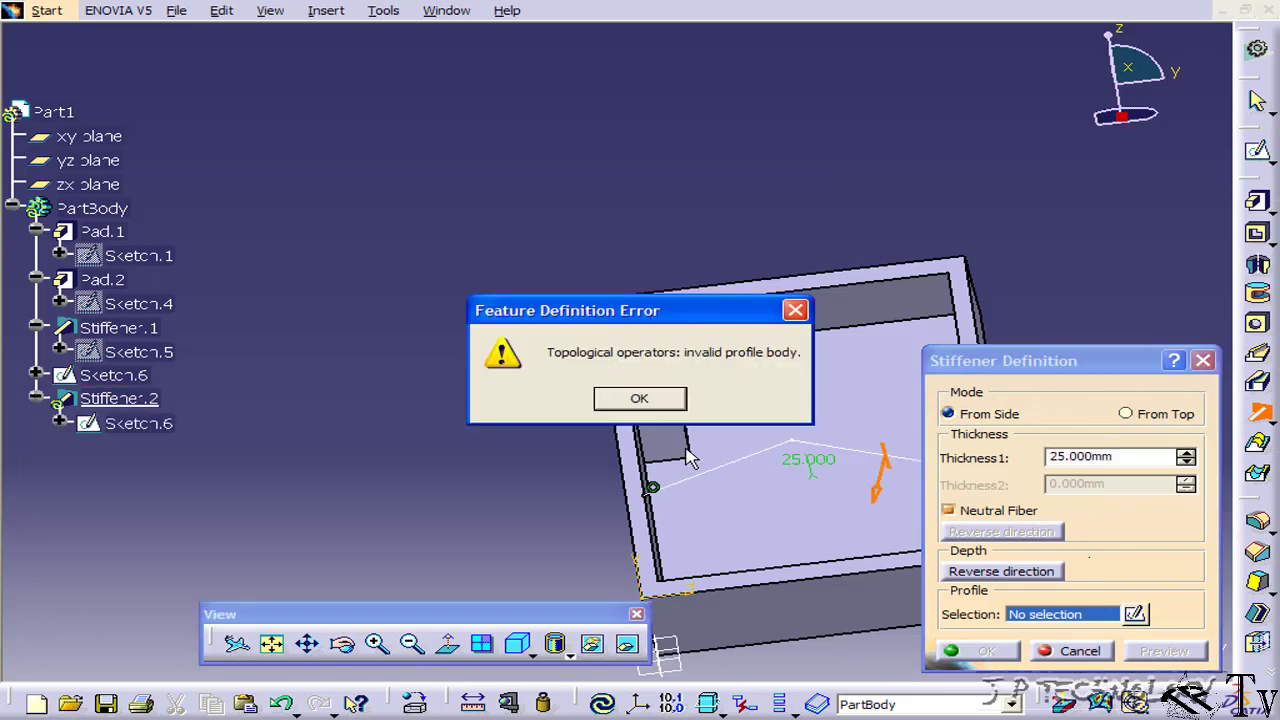
click(648, 398)
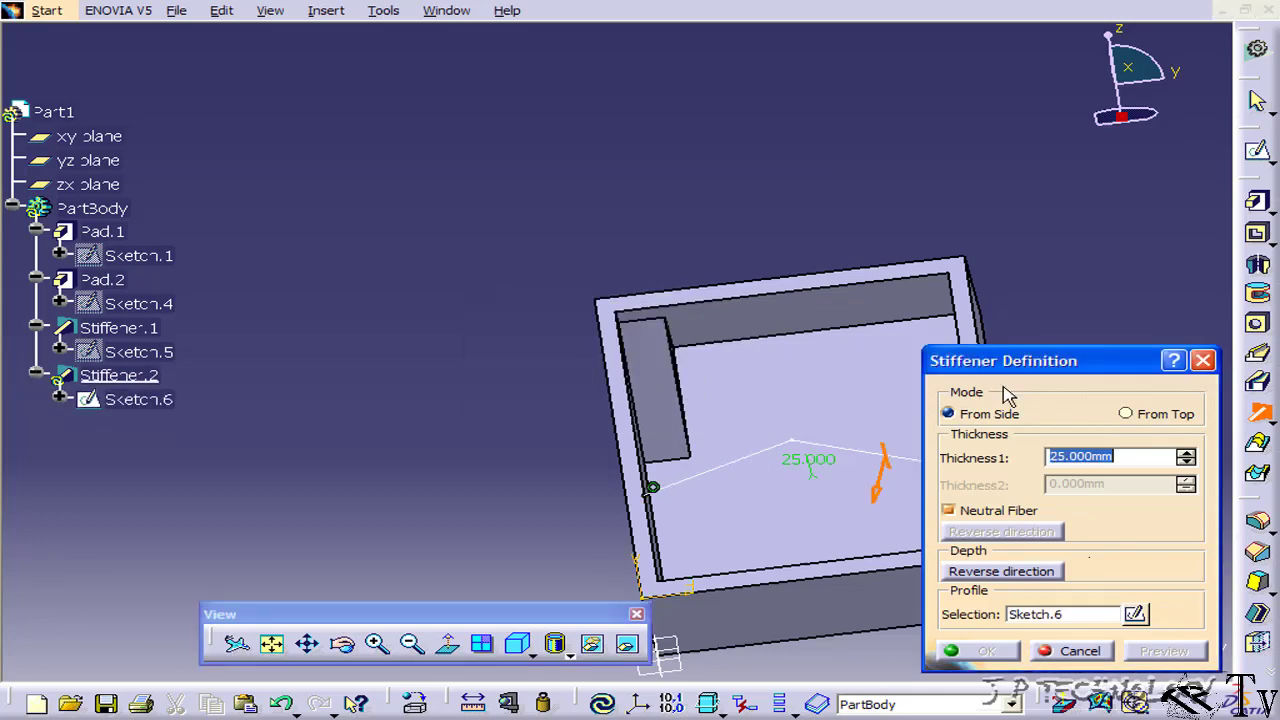
click(1127, 414)
mouse_move(766, 486)
middle_down()
mouse_move(438, 241)
mouse_move(703, 344)
middle_up()
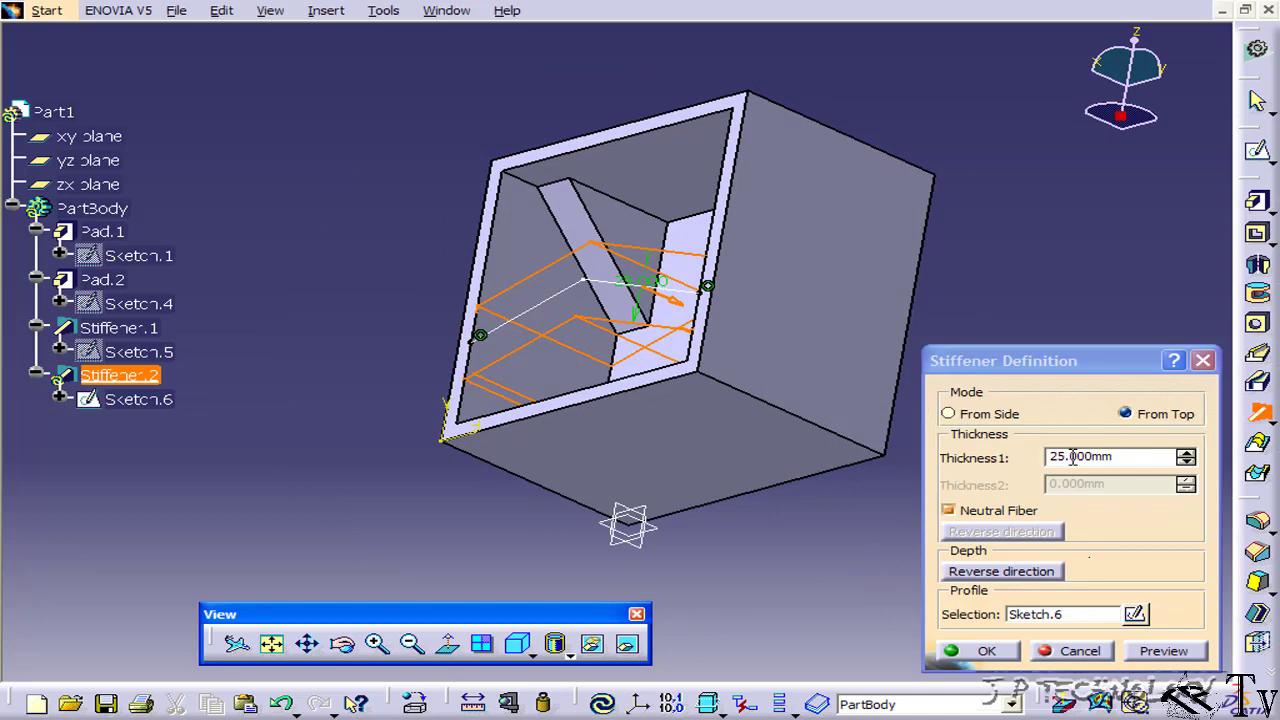
double_click(1119, 458)
text(5)
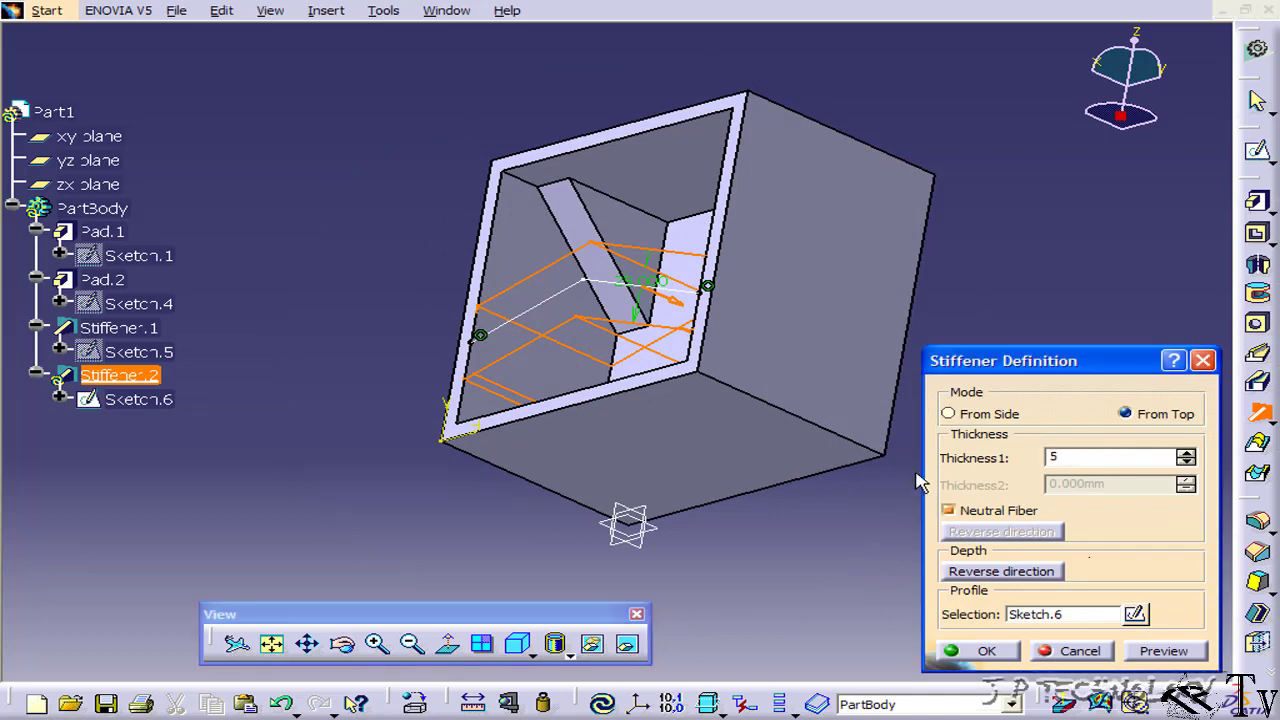
click(1007, 656)
mouse_move(1035, 415)
middle_down()
mouse_move(777, 349)
mouse_move(914, 437)
middle_up()
mouse_move(657, 386)
middle_down()
mouse_move(726, 458)
mouse_move(423, 329)
middle_up()
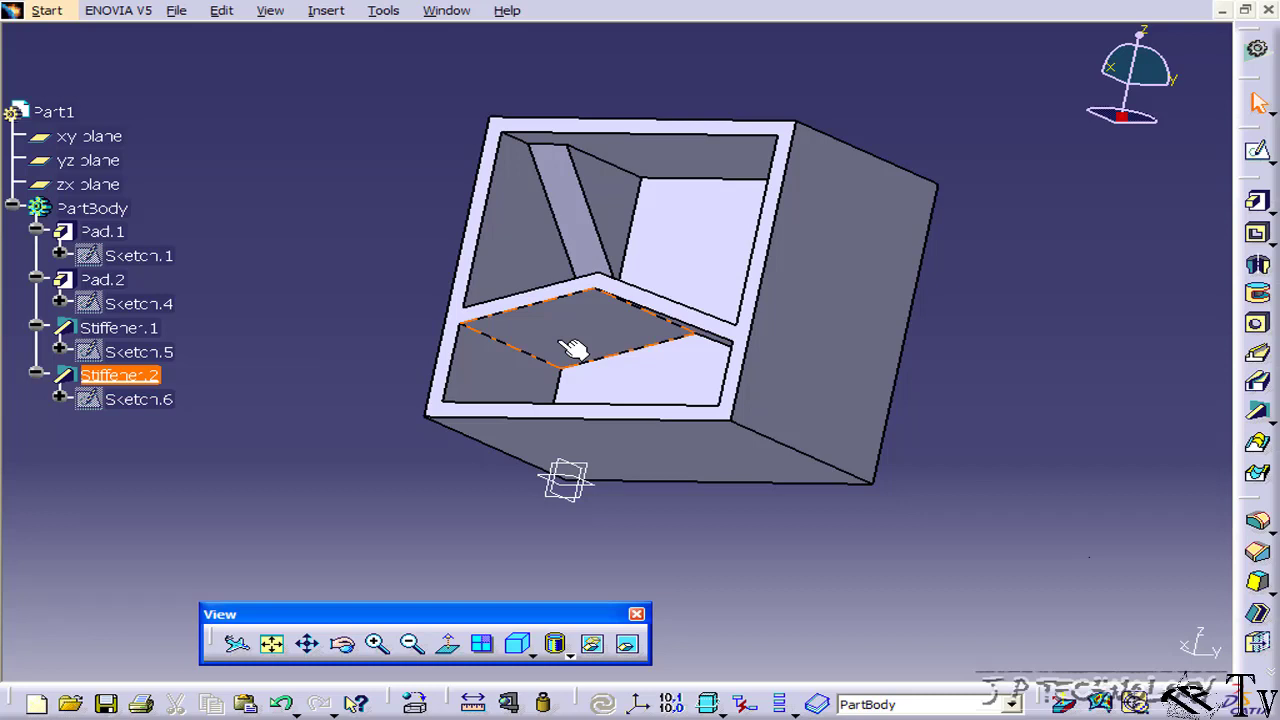
Step: Tilt the box and open the rib's profile Sketch.6 for editing
mouse_move(698, 317)
middle_down()
mouse_move(608, 400)
mouse_move(628, 400)
middle_up()
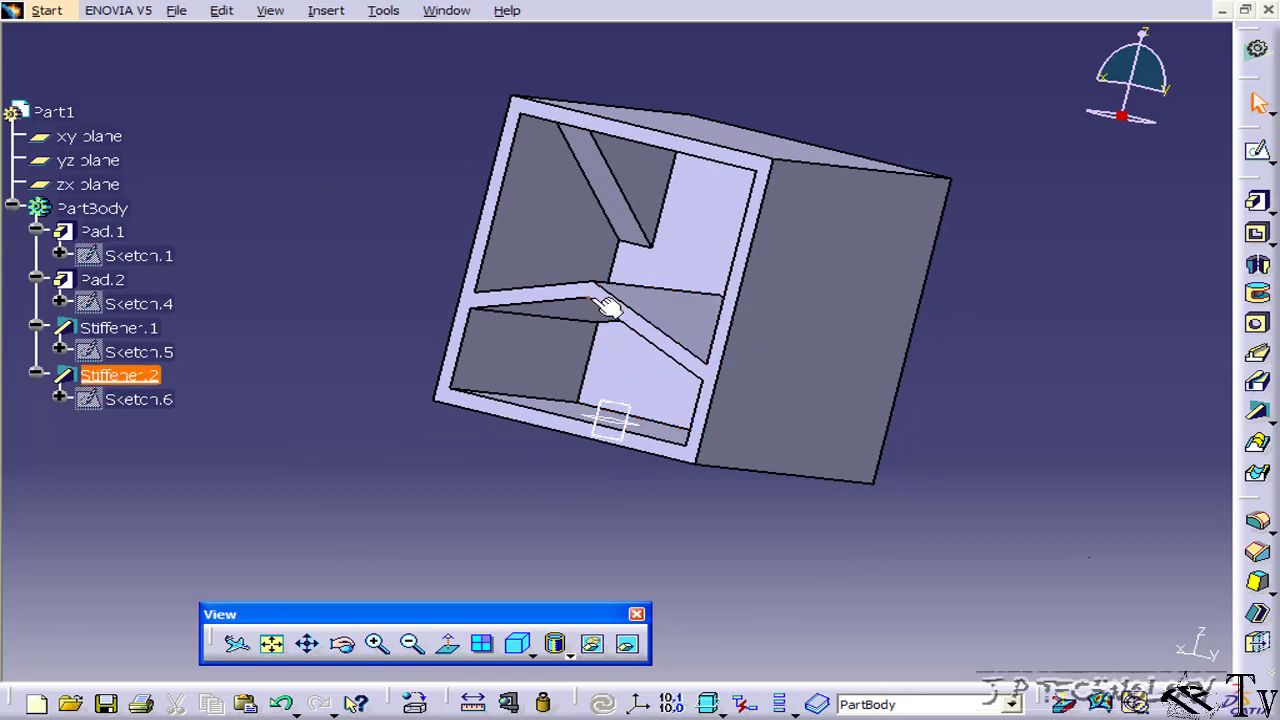
click(137, 405)
double_click(137, 405)
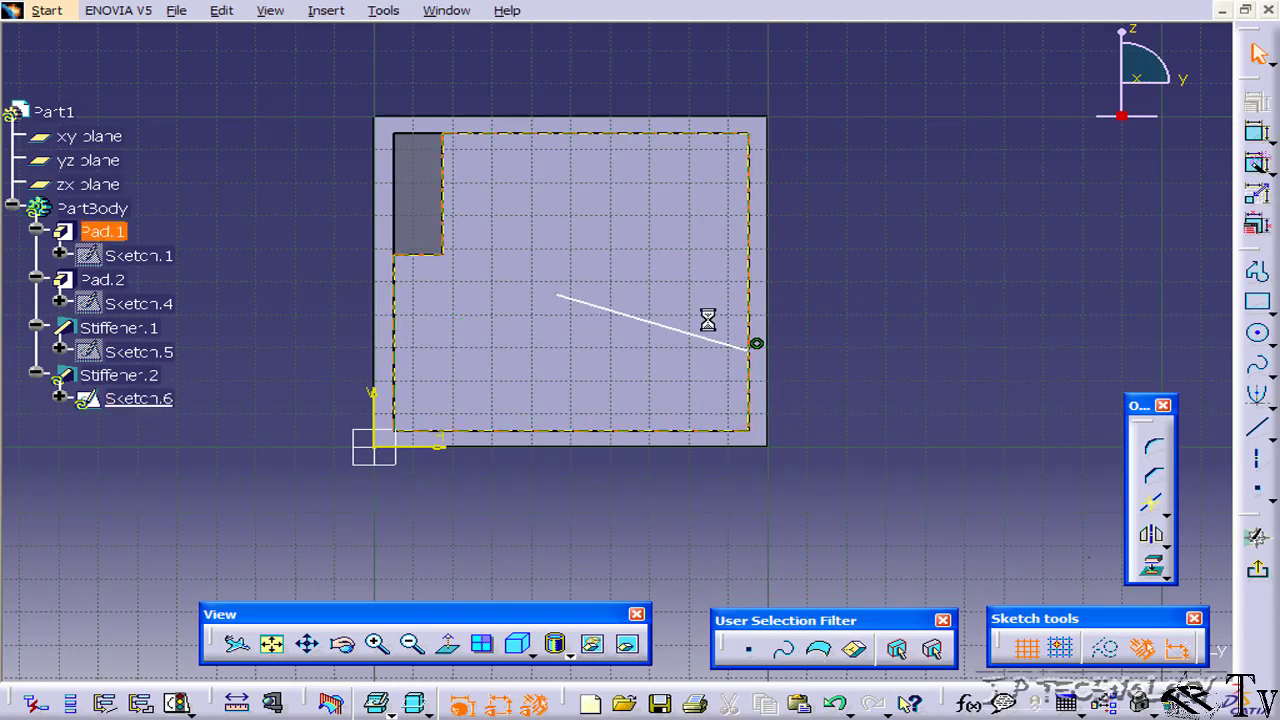
Step: Draw an S-shaped spline from the left inner wall to the right inner wall
click(1258, 364)
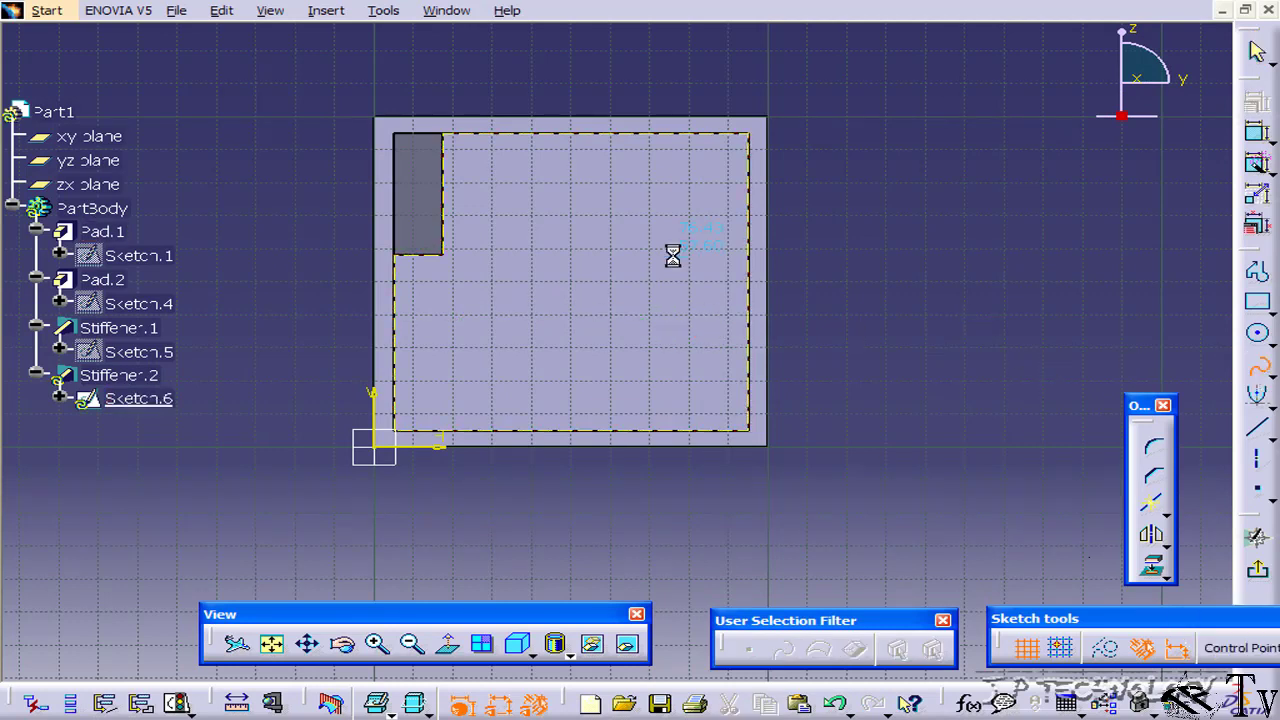
click(396, 326)
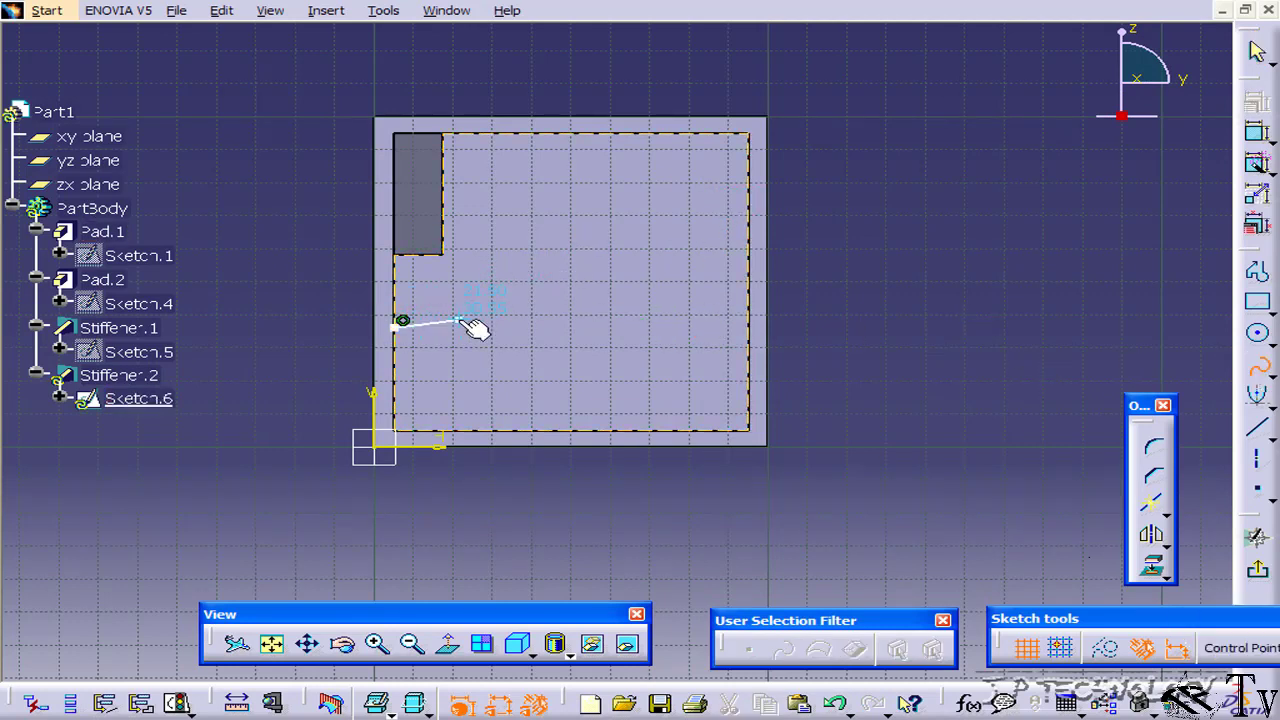
click(508, 375)
click(630, 315)
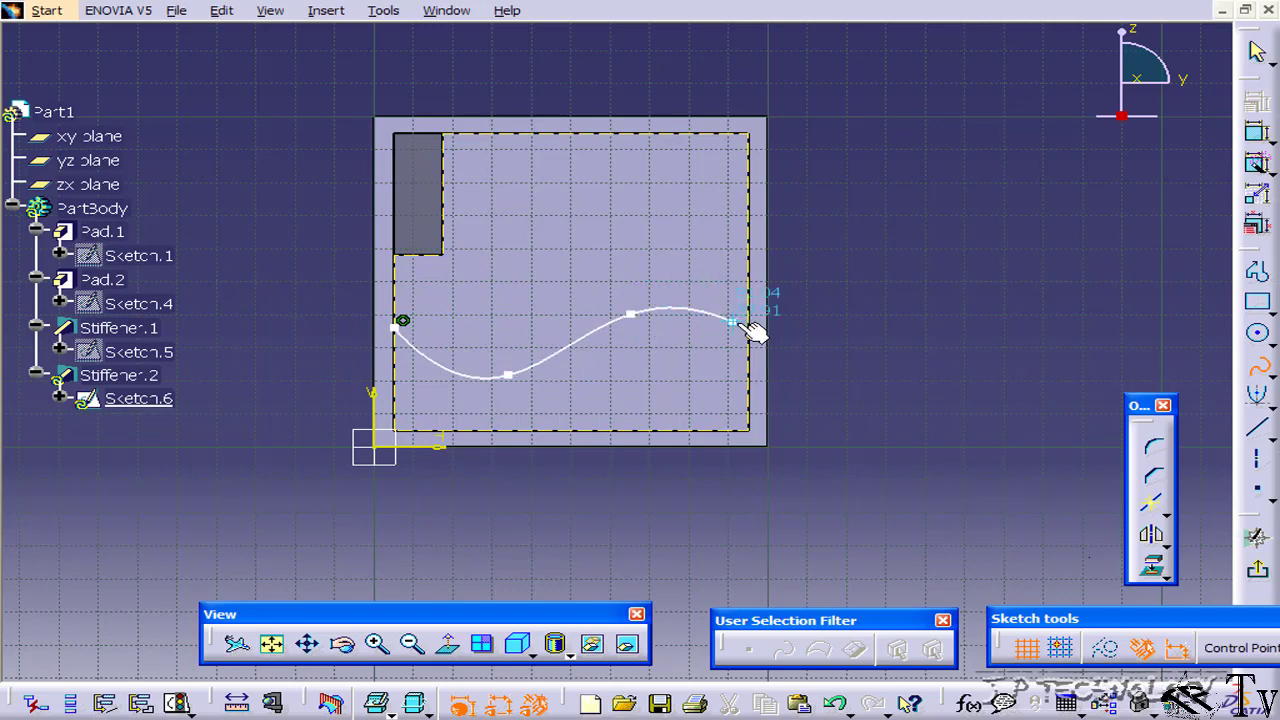
click(798, 342)
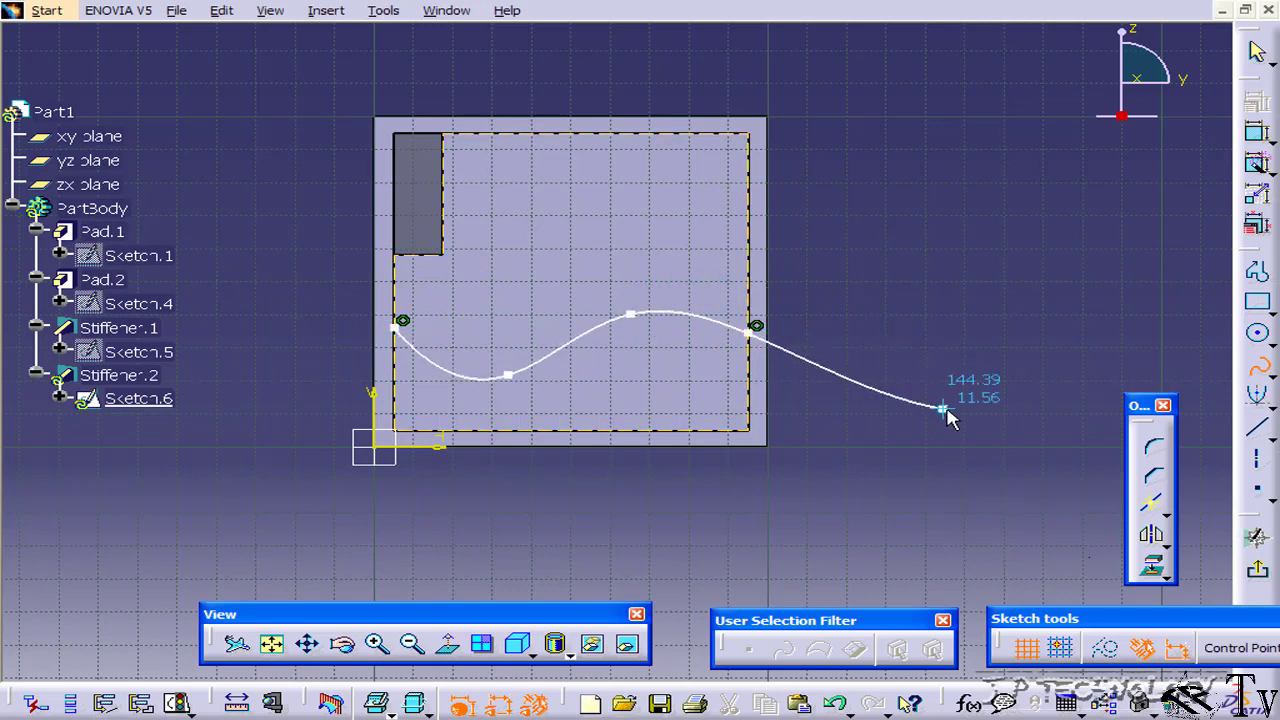
key(Escape)
Step: Exit the sketch so Stiffener.2 becomes an S-curved rib; a third stiffener is started, then cancelled
click(1257, 536)
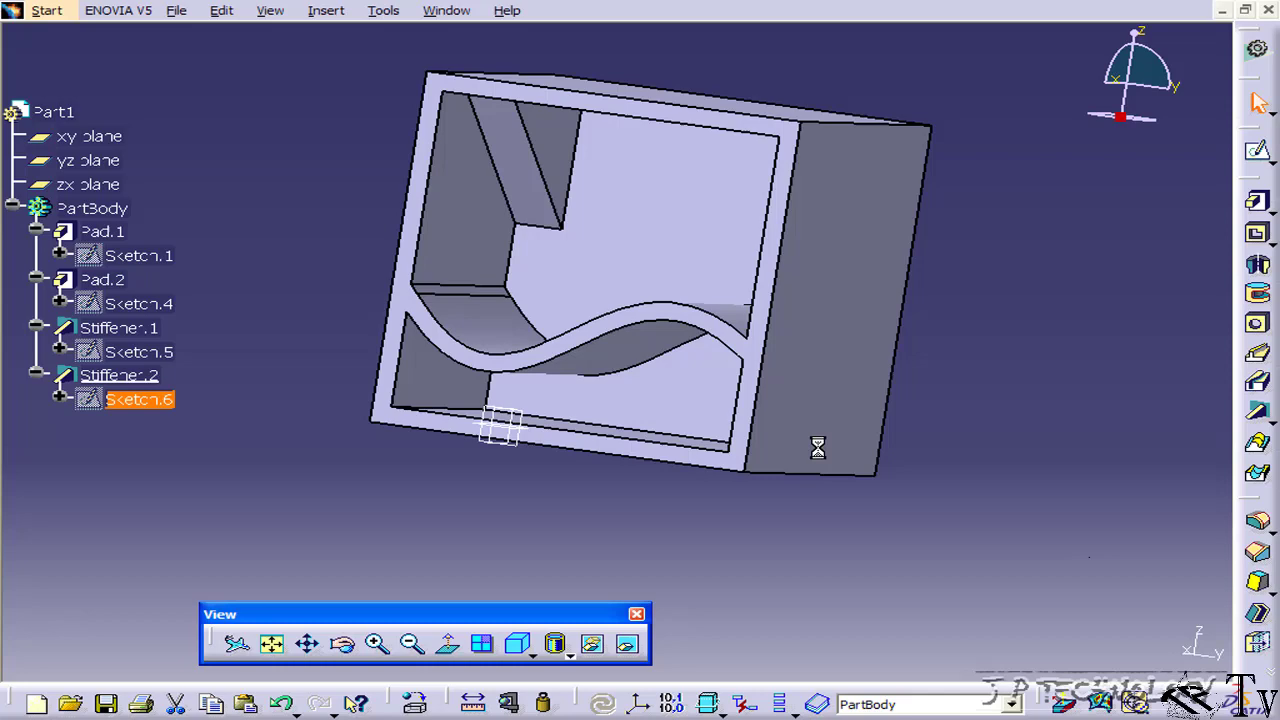
mouse_move(486, 286)
middle_down()
mouse_move(712, 266)
mouse_move(623, 366)
mouse_move(663, 251)
mouse_move(657, 443)
mouse_move(779, 451)
middle_up()
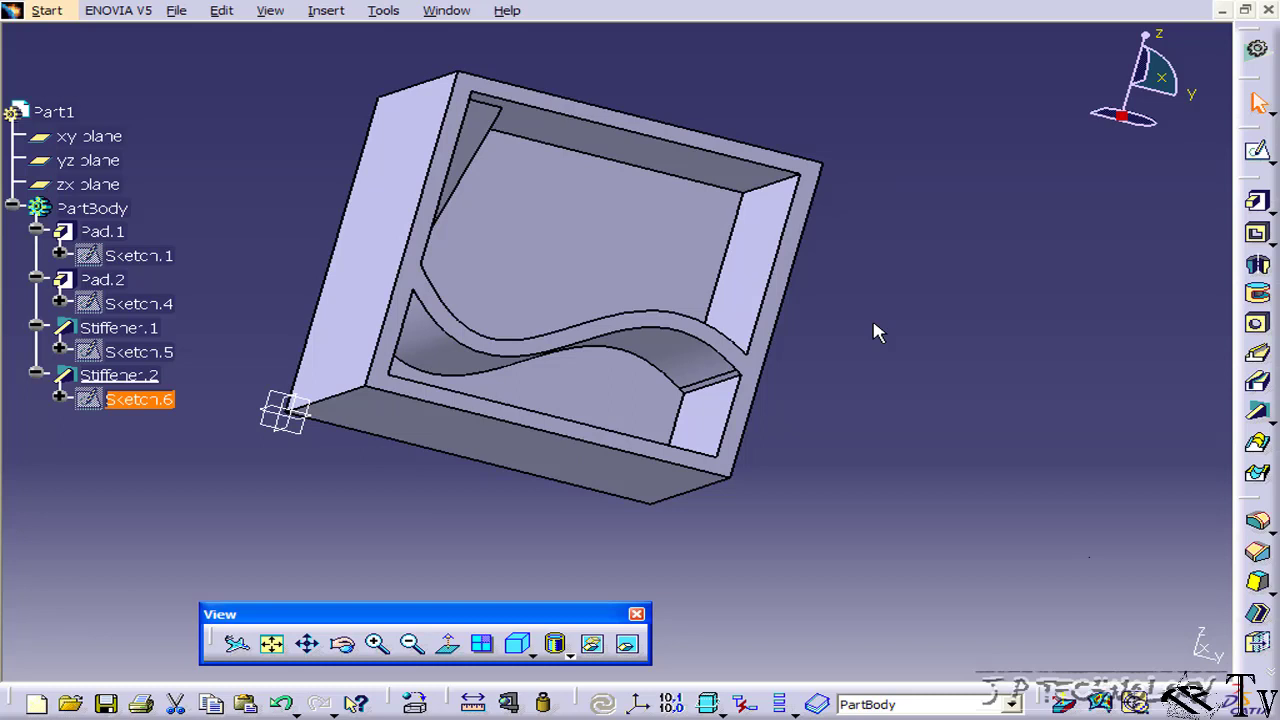
click(1258, 411)
click(640, 399)
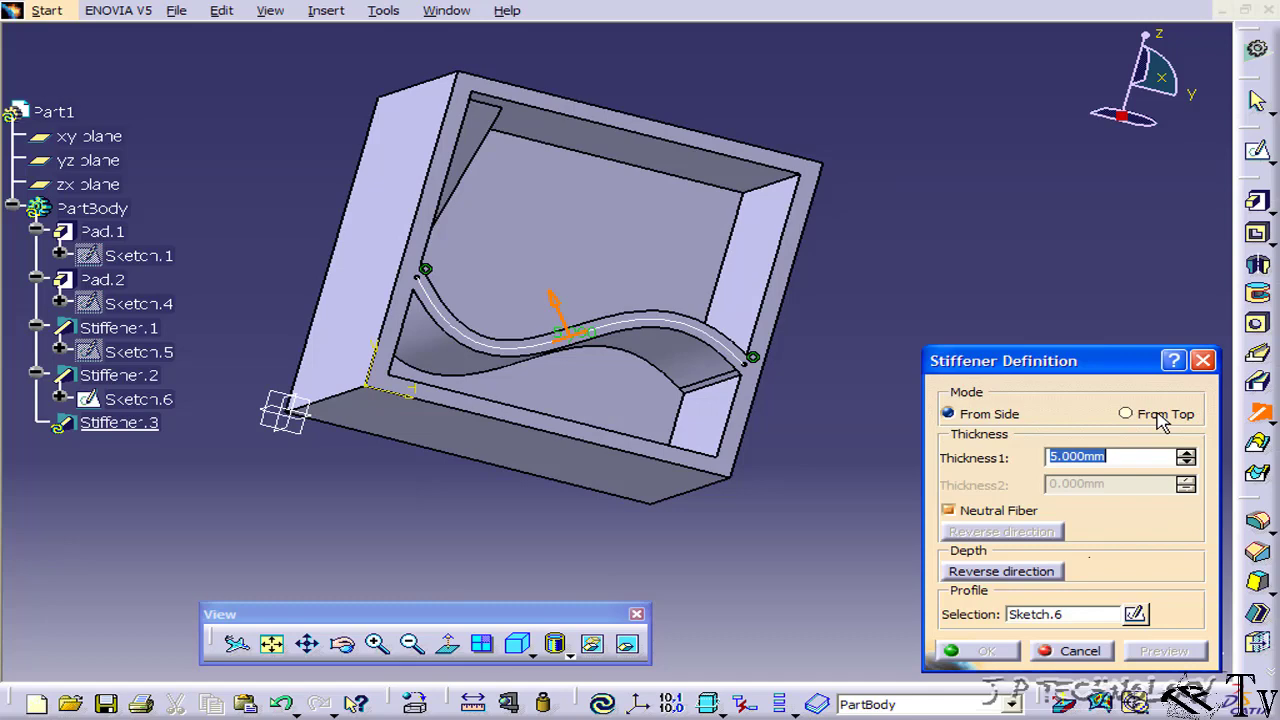
click(1097, 651)
middle_drag(883, 508, 650, 435)
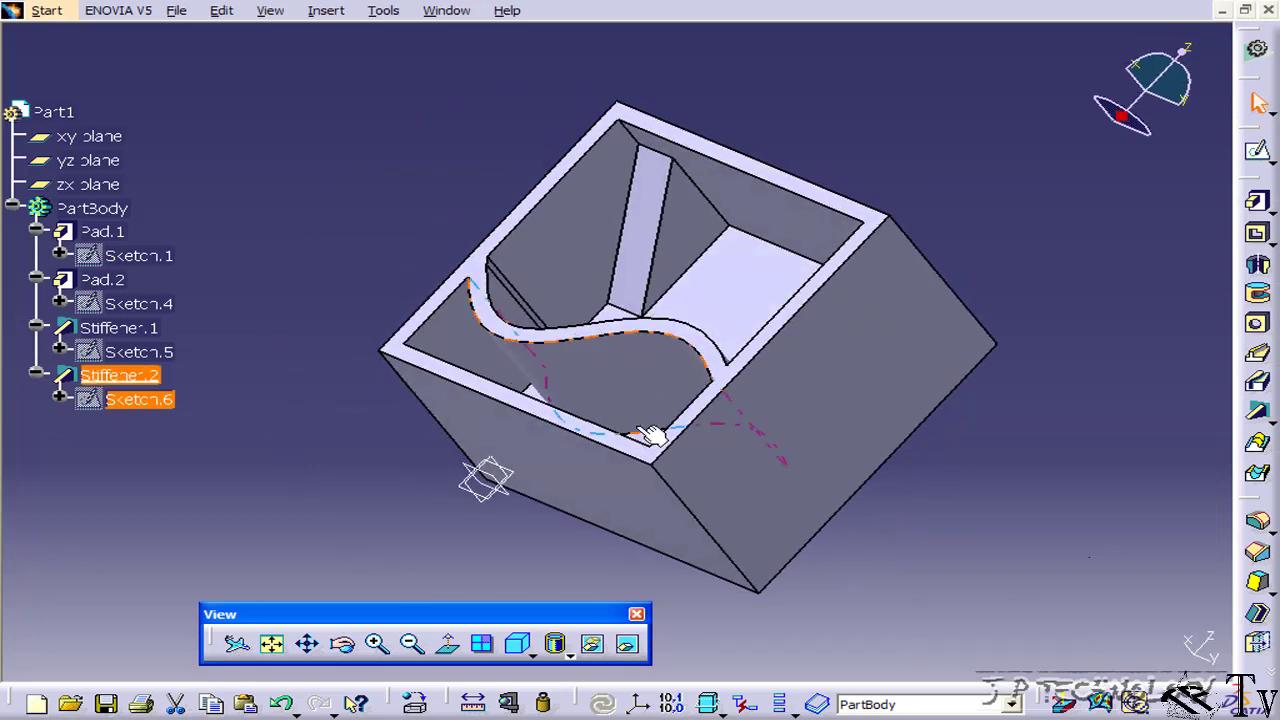